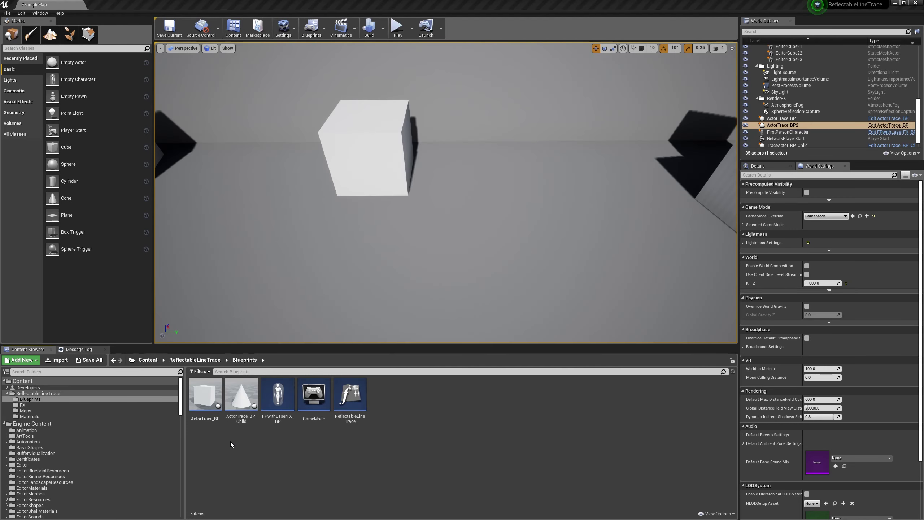
Step: Select FPwithLaserFX_BP and ActorTrace_BP together in the Blueprints folder to open them
click(266, 418)
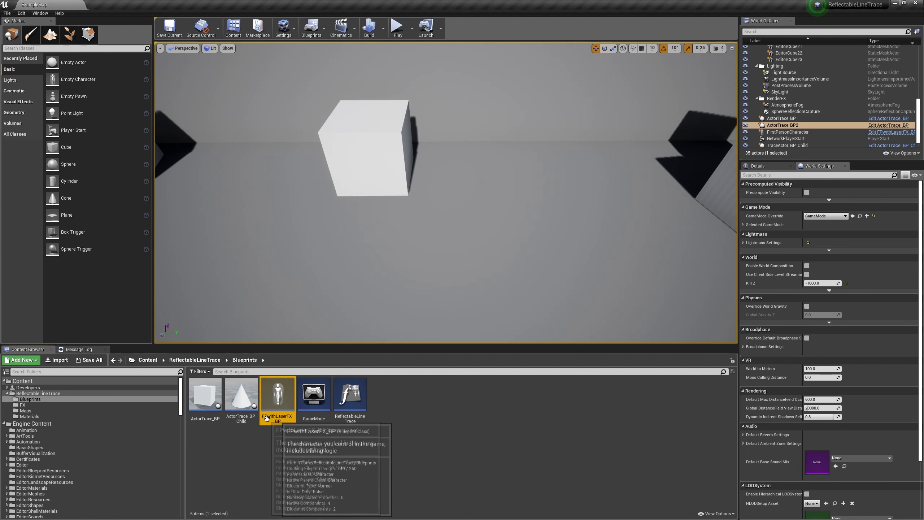
ctrl+click(204, 397)
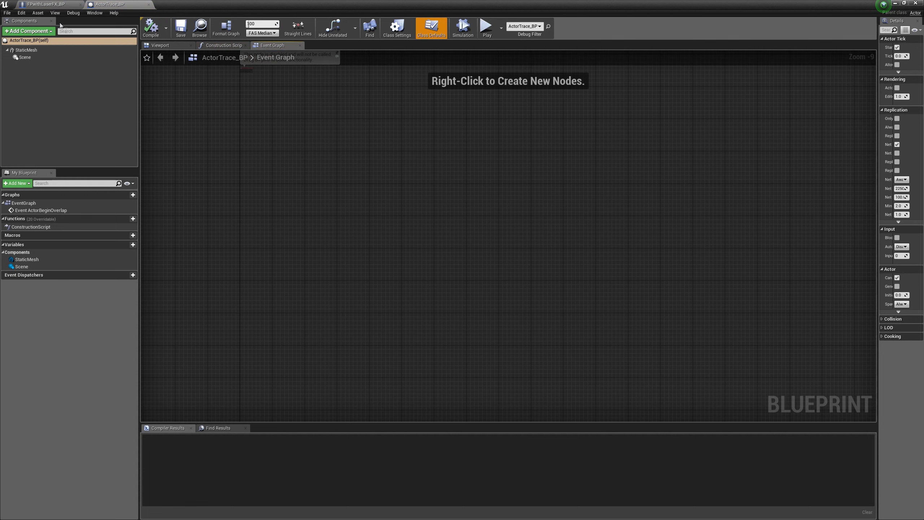
Step: Copy the SpawnLaserFX and trace node groups from FPwithLaserFX_BP and paste them into ActorTrace_BP's Event Graph
click(45, 4)
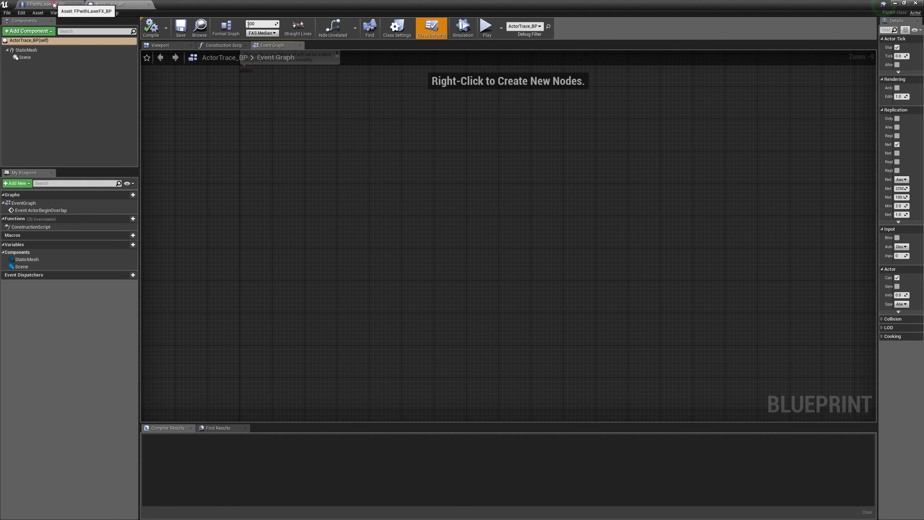
drag(630, 332, 214, 149)
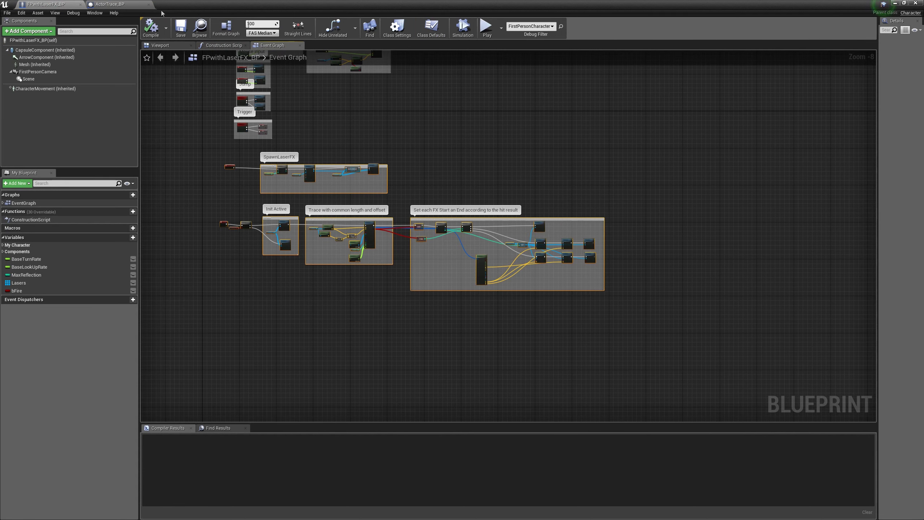
click(109, 4)
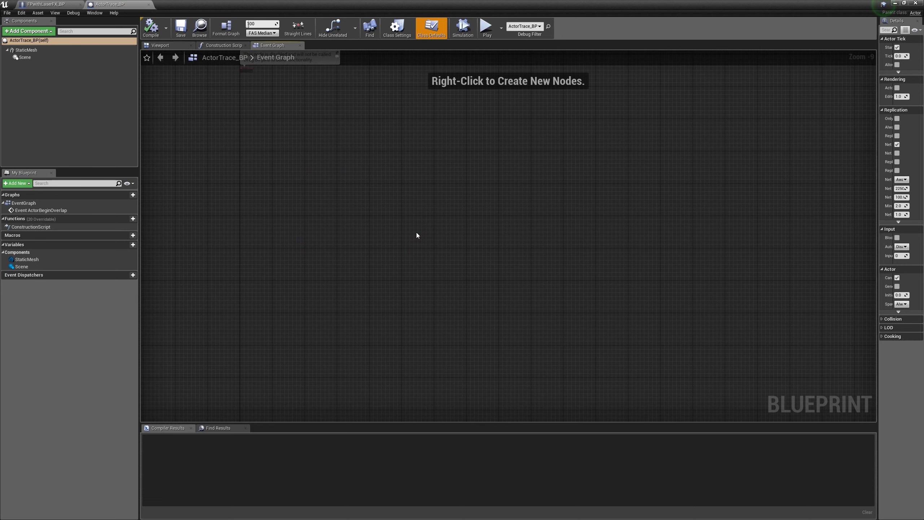
key(ctrl+v)
scroll(313, 255, up, 4)
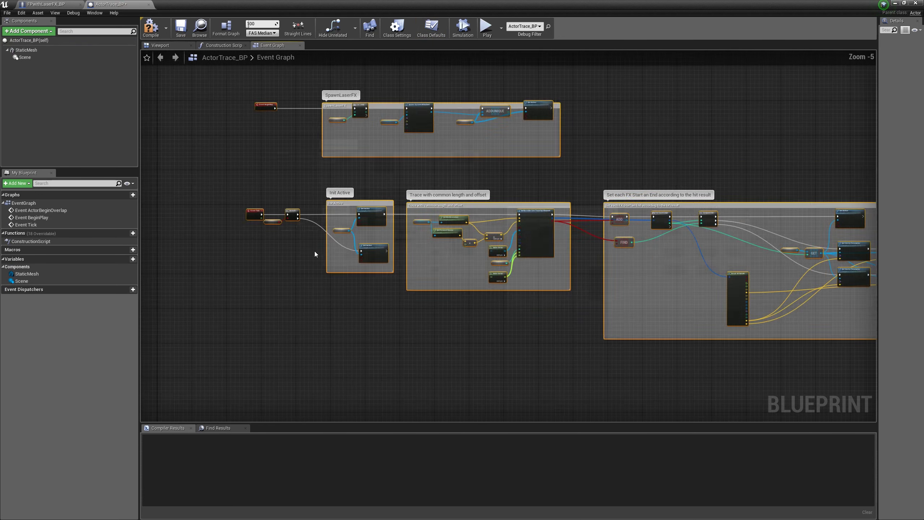
scroll(314, 252, up, 4)
Step: Wire Event Tick into Set Active and delete the Branch, Fire and lower Set Active nodes
ctrl+drag(294, 166, 416, 172)
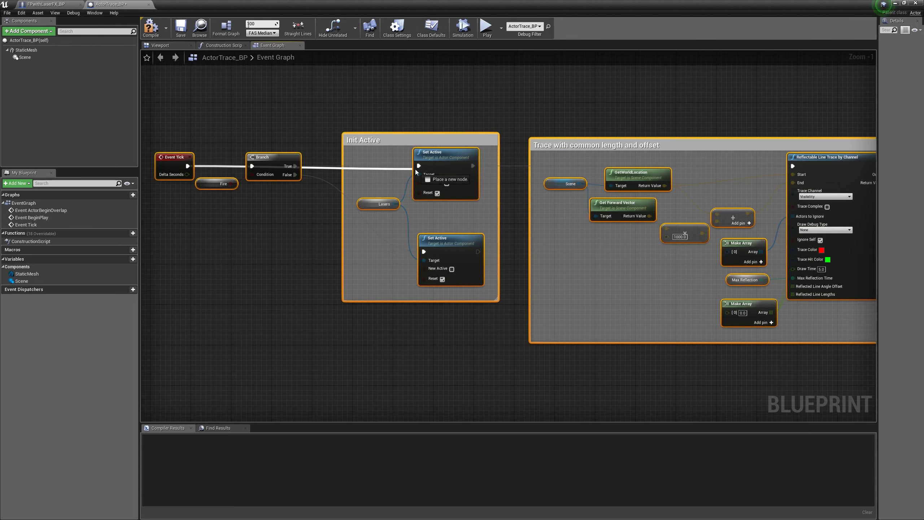
drag(302, 219, 214, 133)
key(Delete)
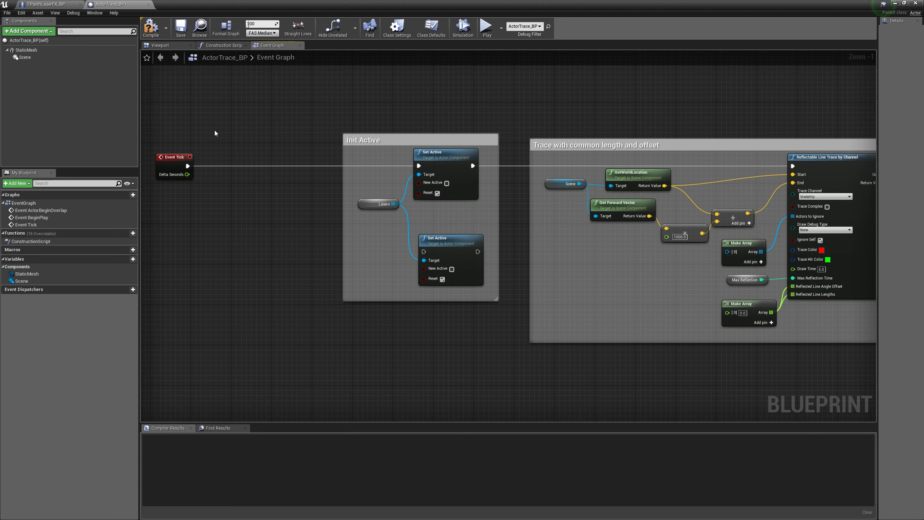
drag(472, 291, 432, 247)
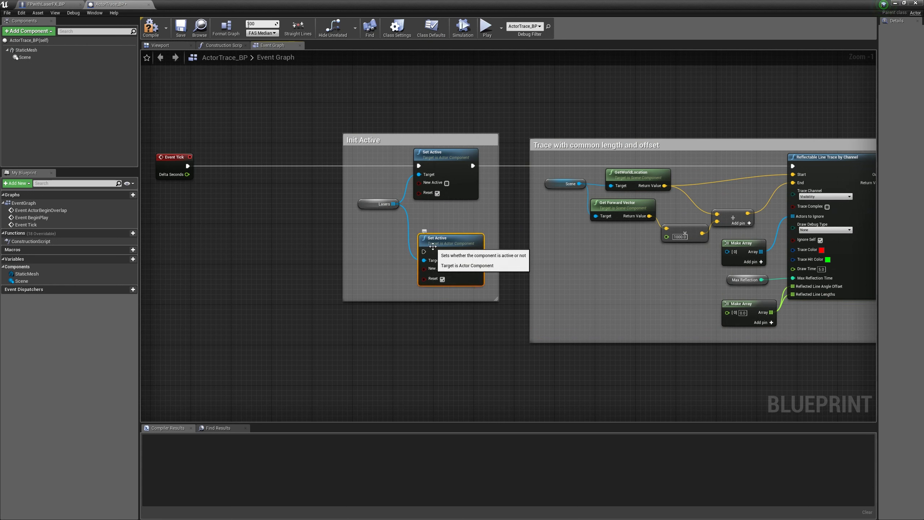
key(Delete)
Step: Create Lasers and MaxReflection variables from their nodes and delete the lower Make Array
right_click(368, 206)
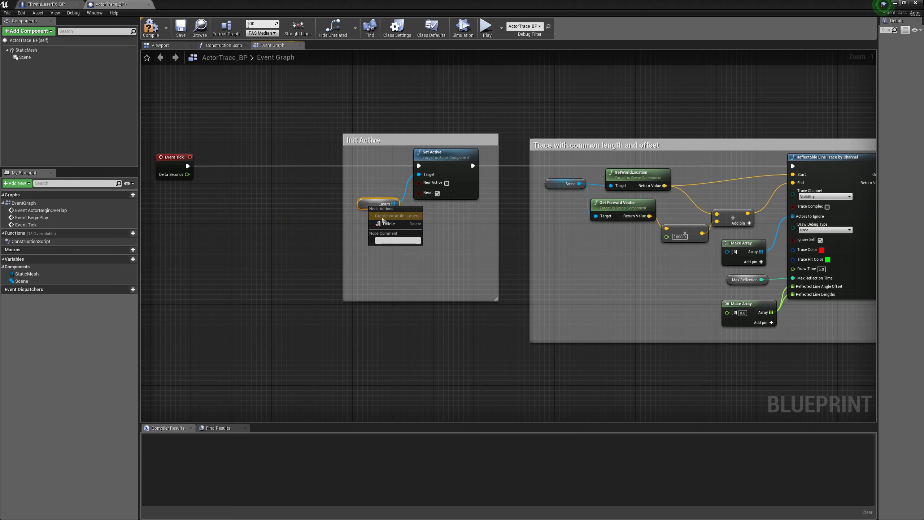
click(382, 215)
right_drag(694, 279, 443, 271)
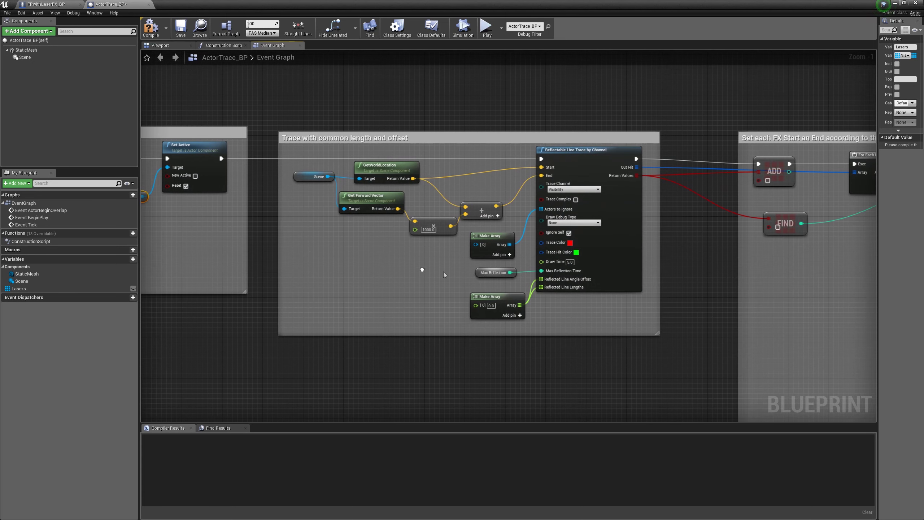
right_click(486, 276)
click(508, 280)
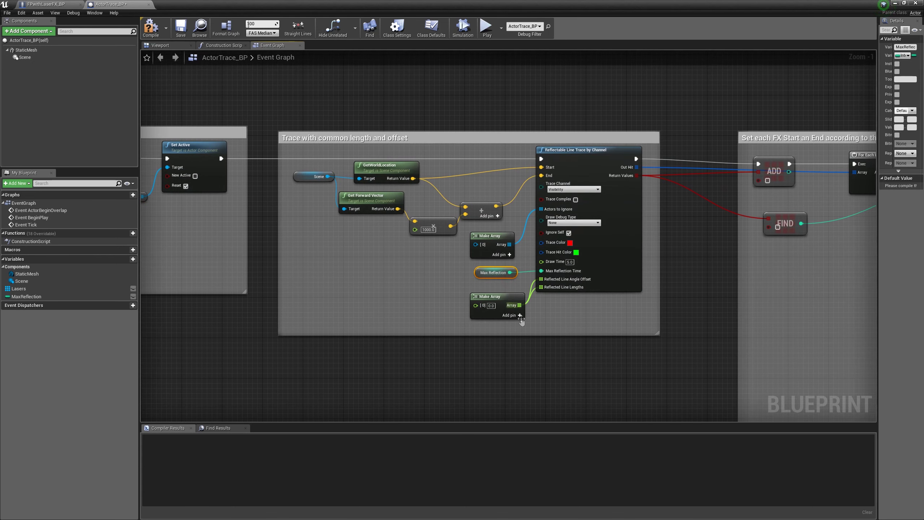
click(482, 301)
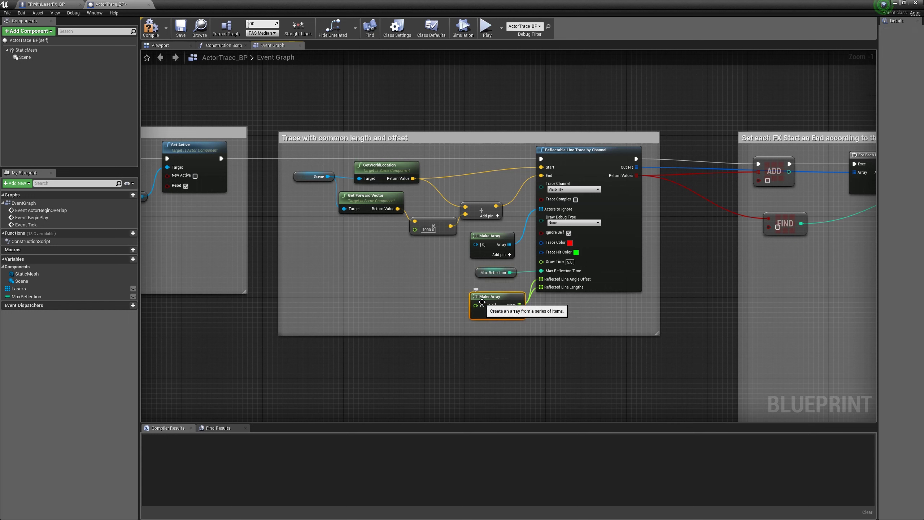
key(Delete)
Step: Promote the Reflected Line Angle Offset and Reflected Line Lengths pins to new variables
drag(549, 279, 502, 294)
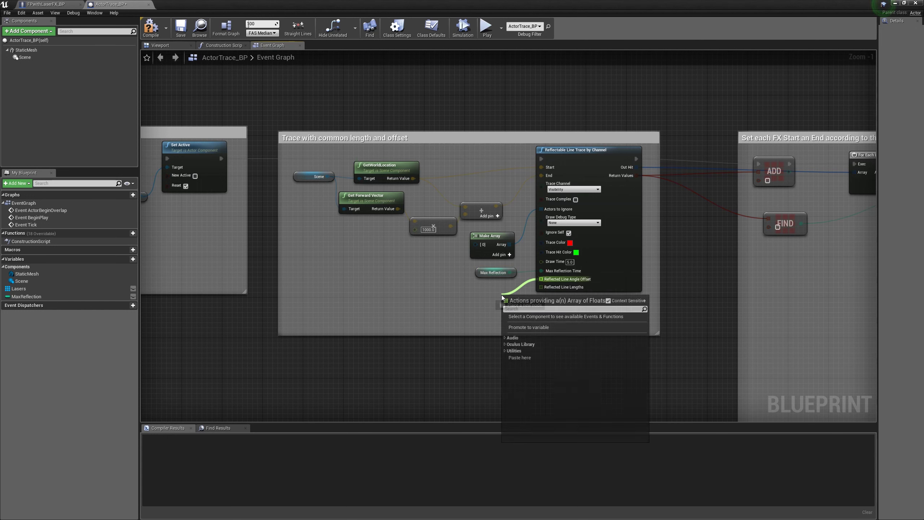
click(525, 327)
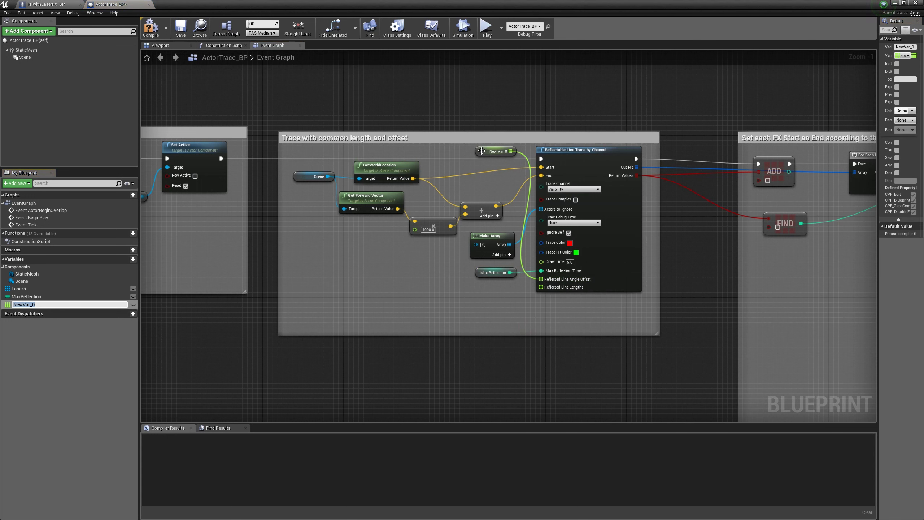
drag(478, 290, 483, 289)
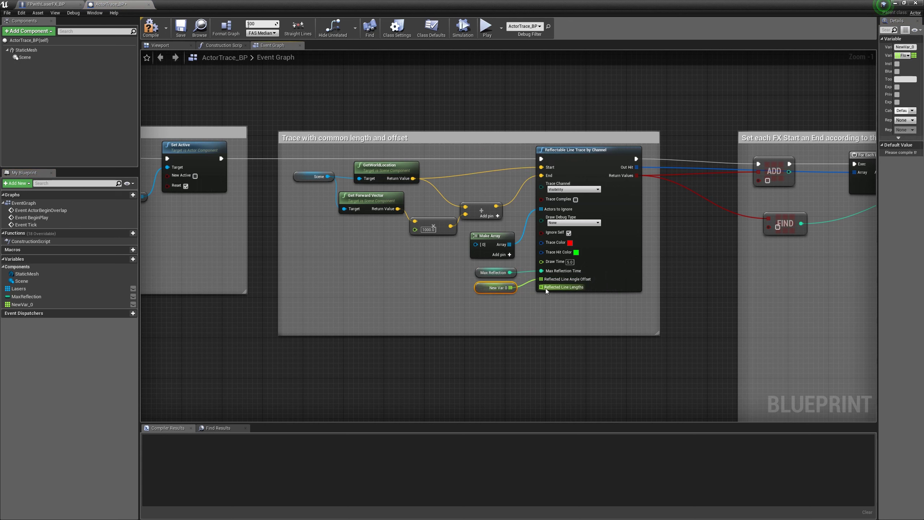
drag(542, 287, 525, 300)
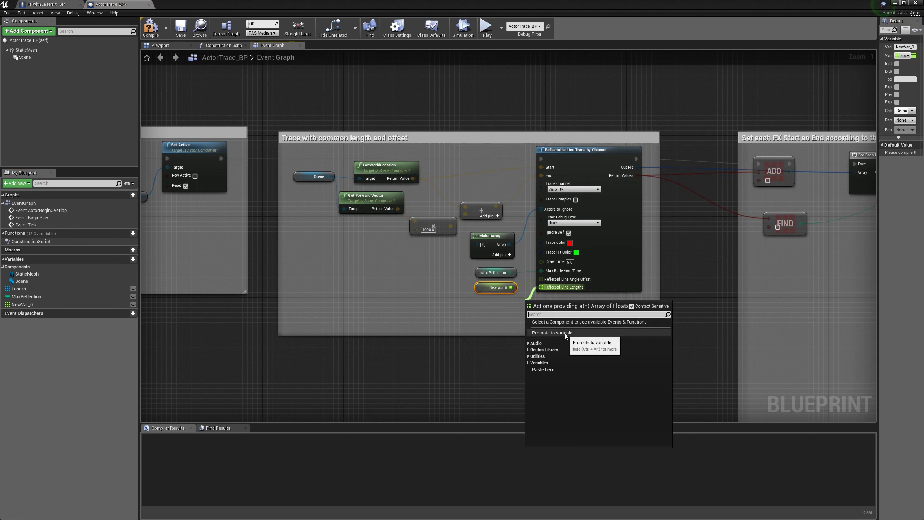
click(552, 333)
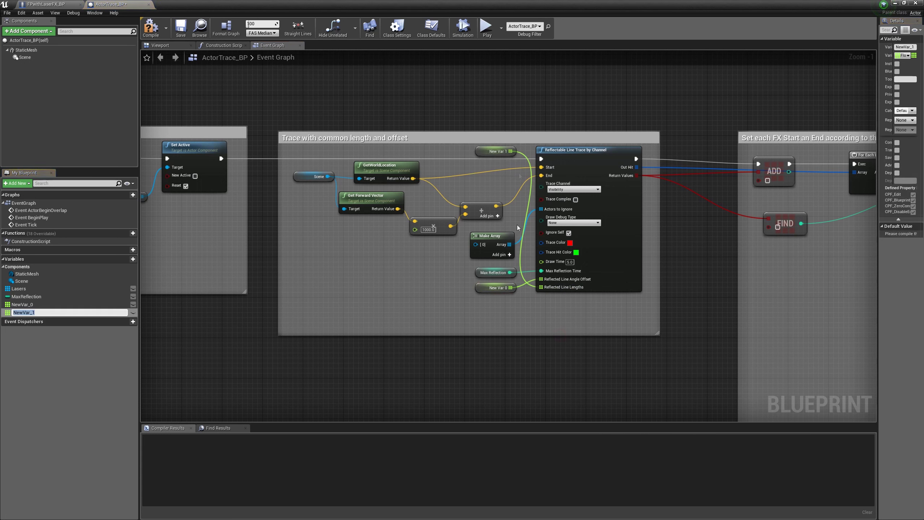
drag(484, 300, 483, 305)
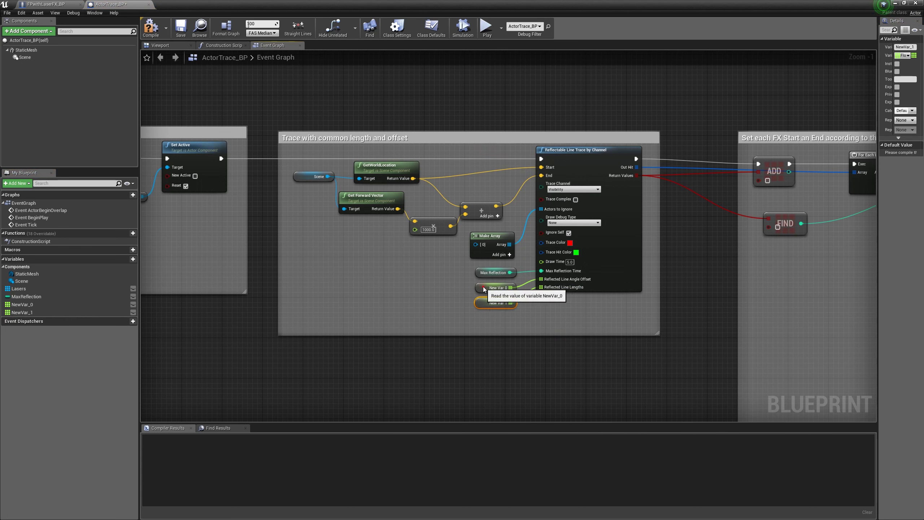
Step: Rename NewVar_0 to Offset and NewVar_1 to Lengths
click(40, 305)
click(40, 305)
text(Offset)
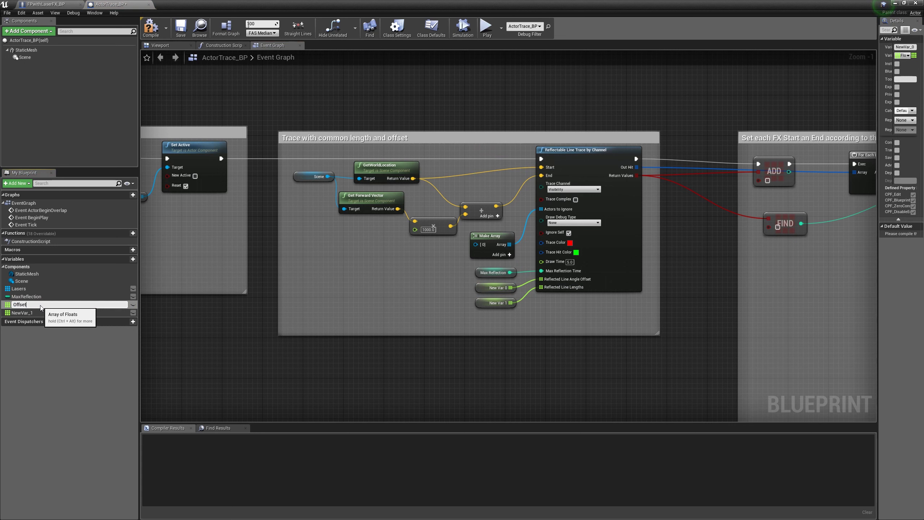
key(Return)
click(33, 312)
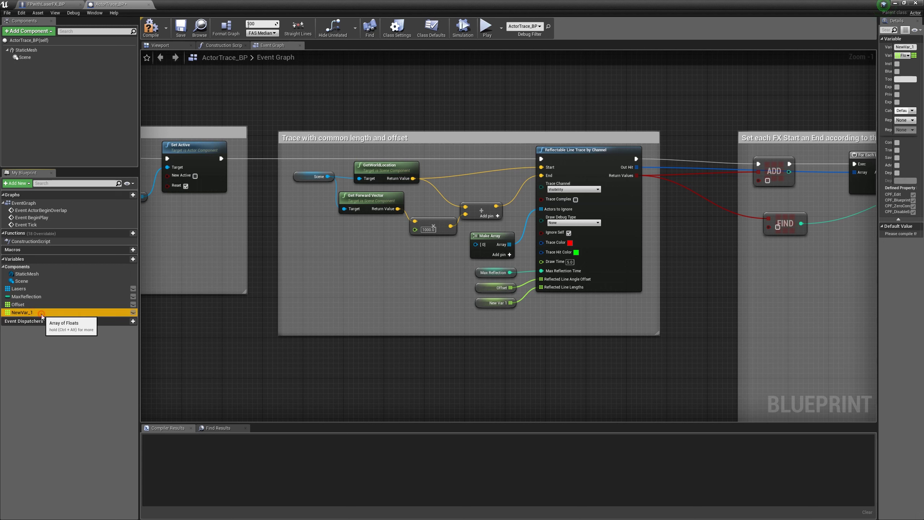
click(41, 313)
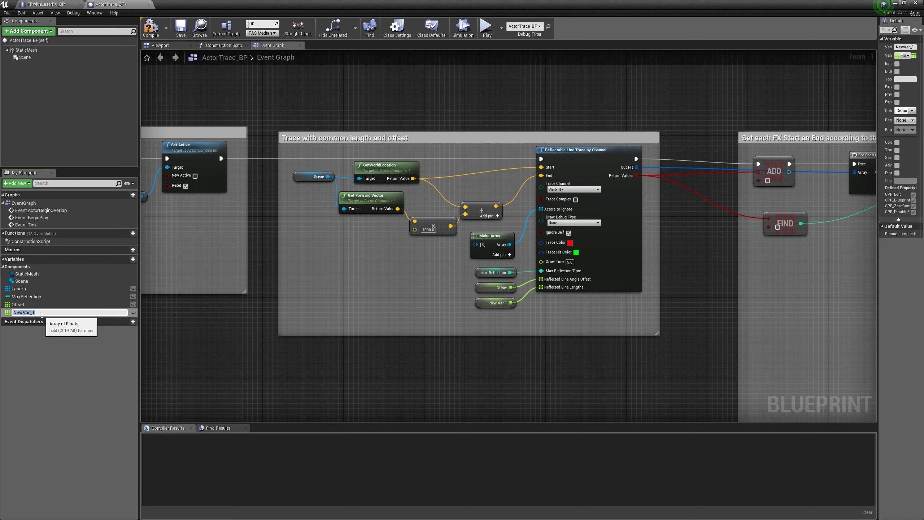
text(Lengths)
key(Return)
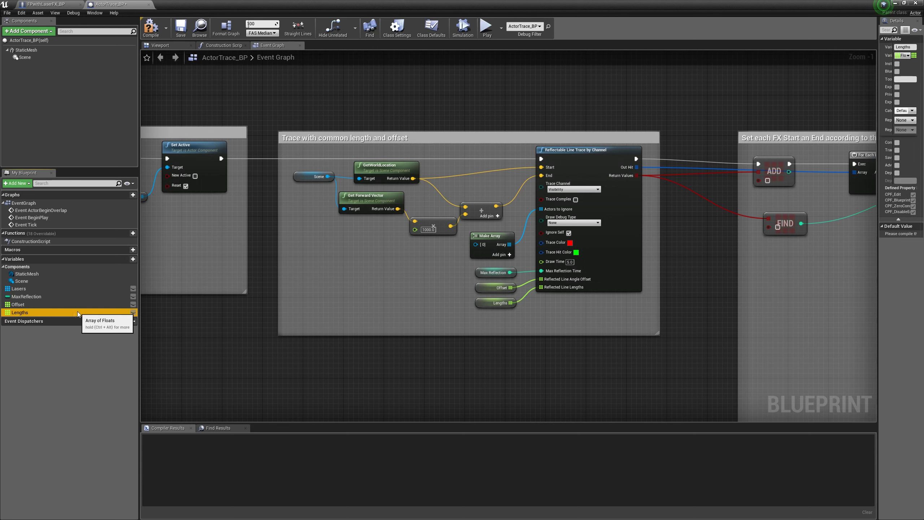
Step: Rename the Offset variable to Offsets
click(31, 305)
click(31, 305)
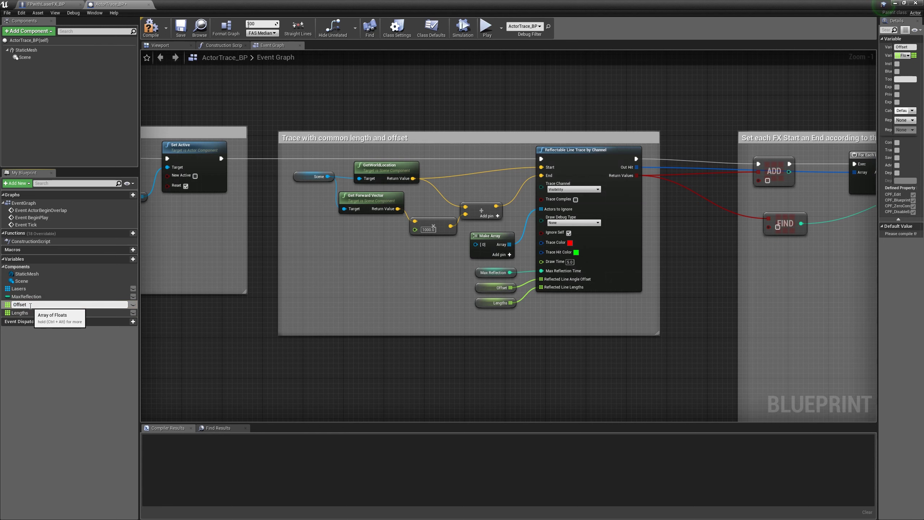
key(Return)
right_drag(393, 358, 234, 352)
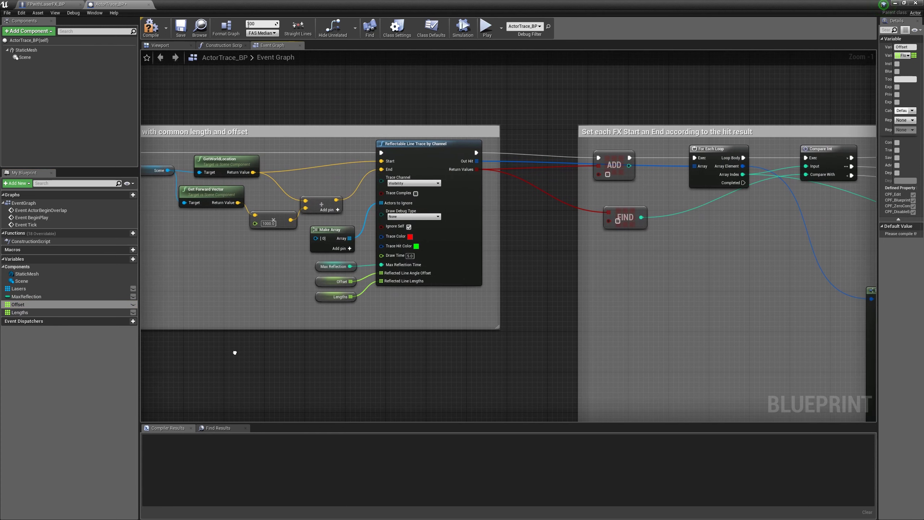
click(31, 305)
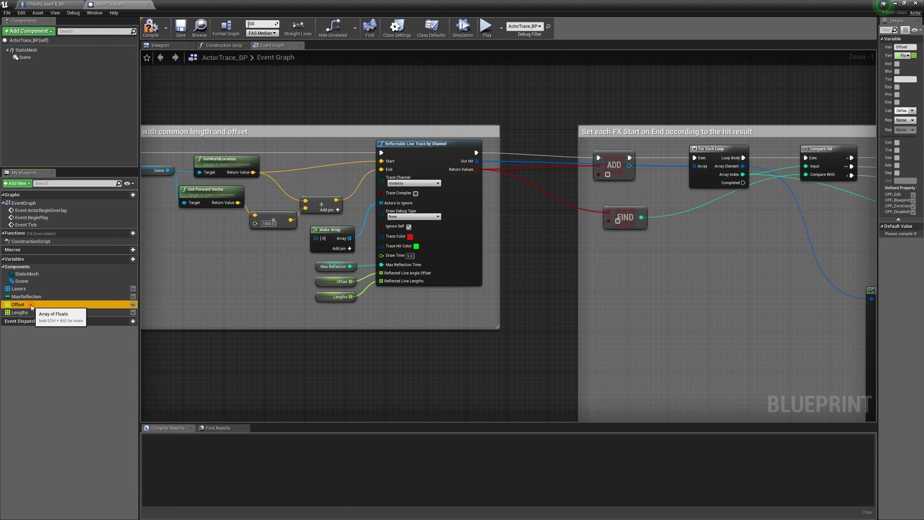
click(30, 305)
text(s)
key(Return)
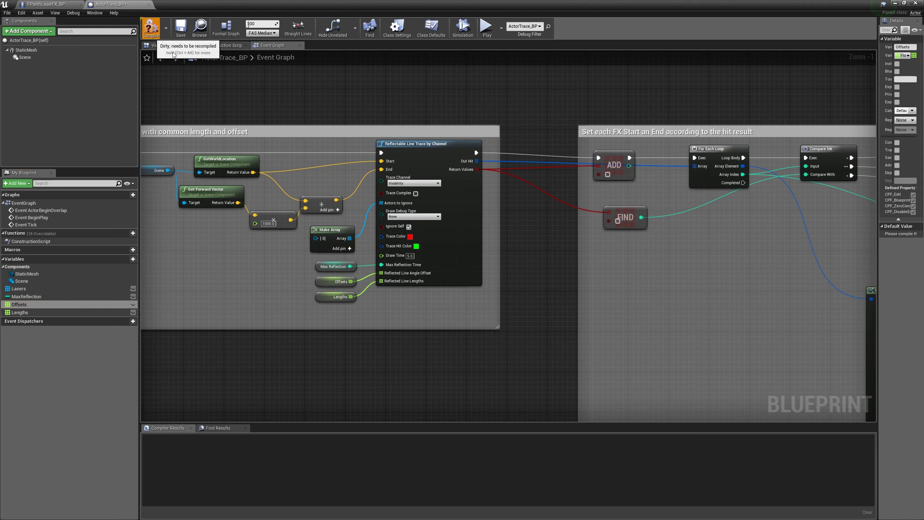
Step: Compile and save the blueprint, then set Max Reflection's default value to 5
click(151, 27)
click(181, 27)
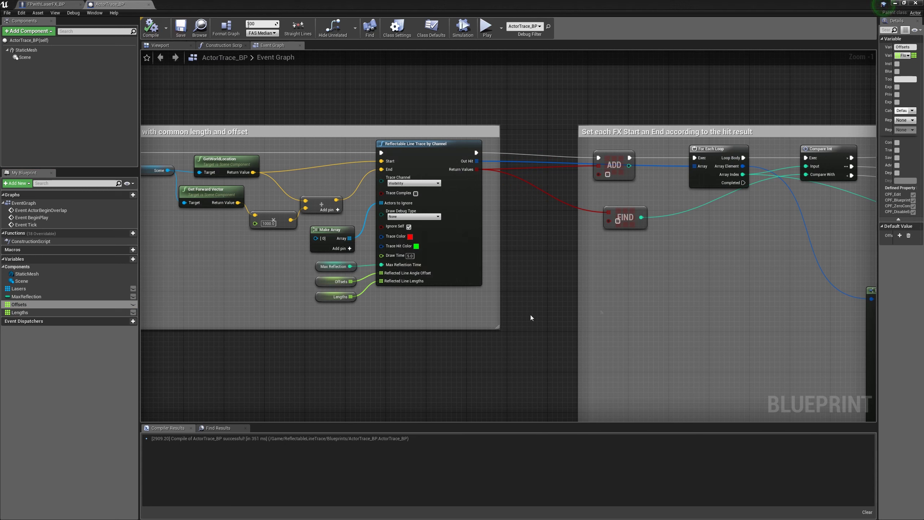
drag(878, 264, 732, 271)
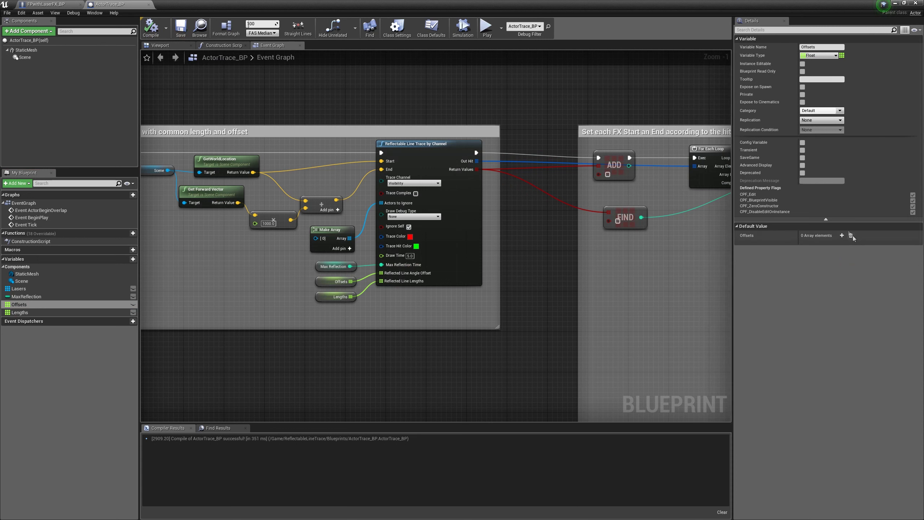
click(841, 235)
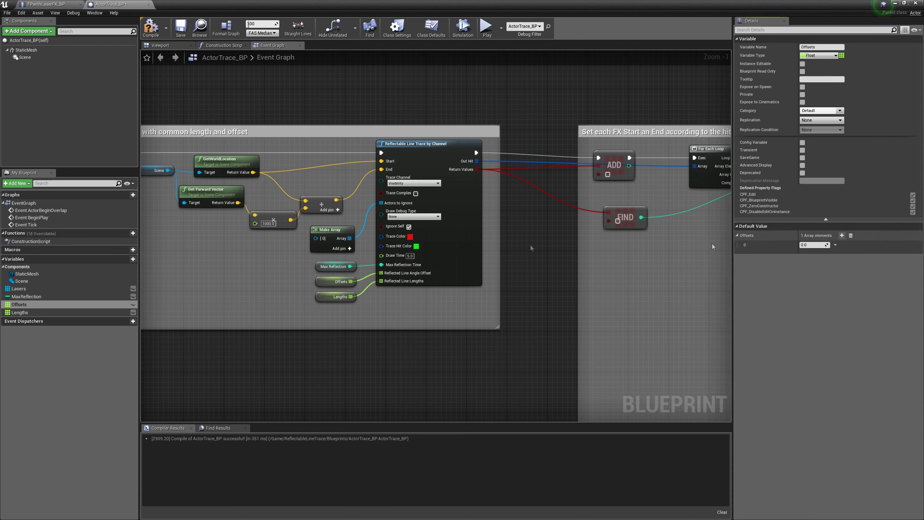
click(319, 265)
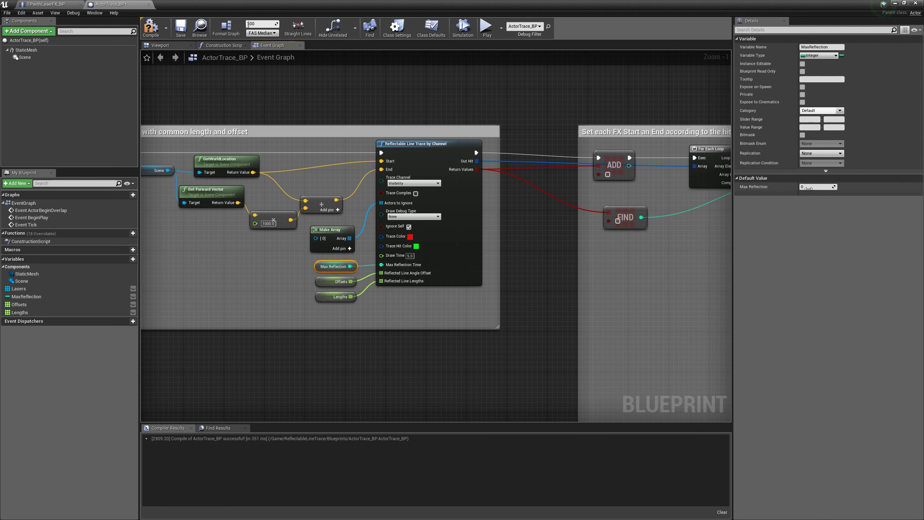
text(5)
key(Return)
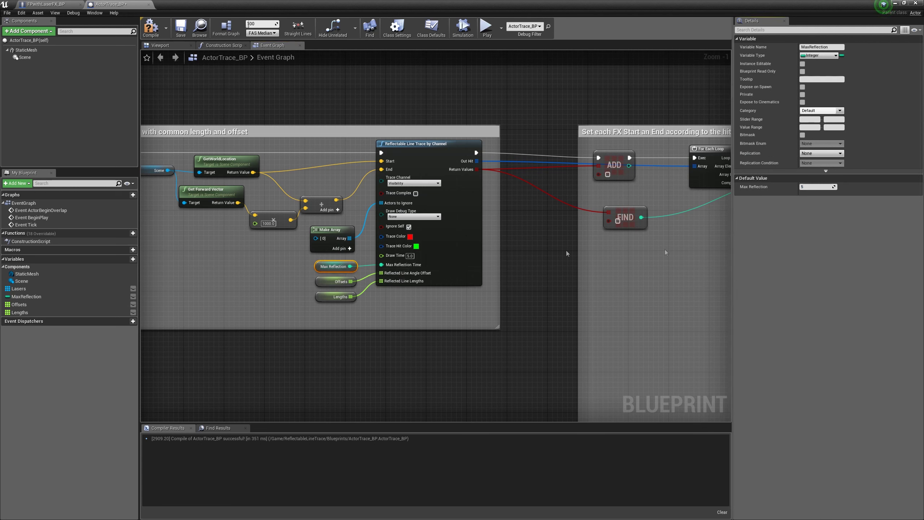
Step: Clear the Offsets default array and add five elements
click(89, 304)
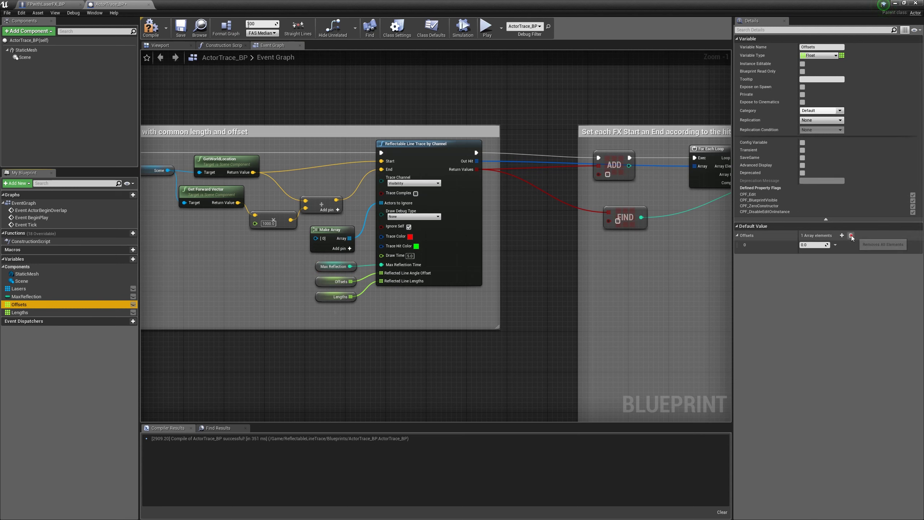
click(850, 235)
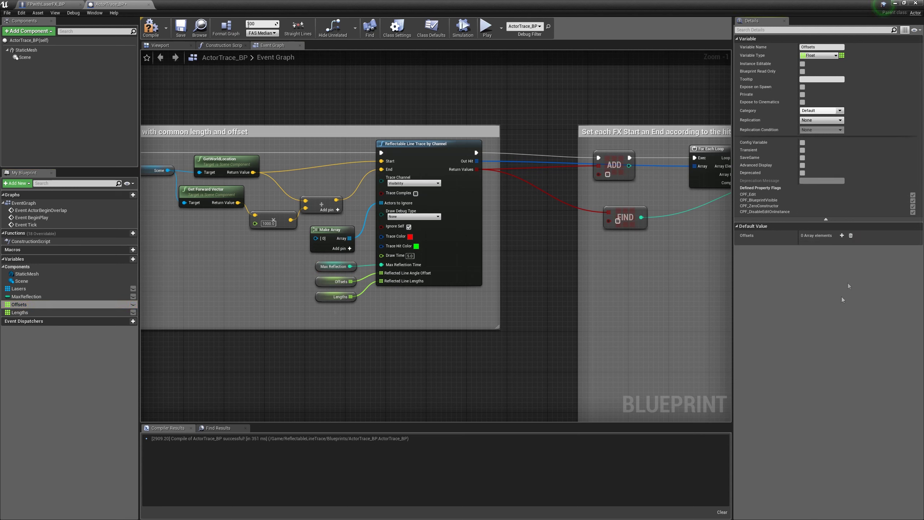
click(841, 235)
click(842, 235)
click(841, 236)
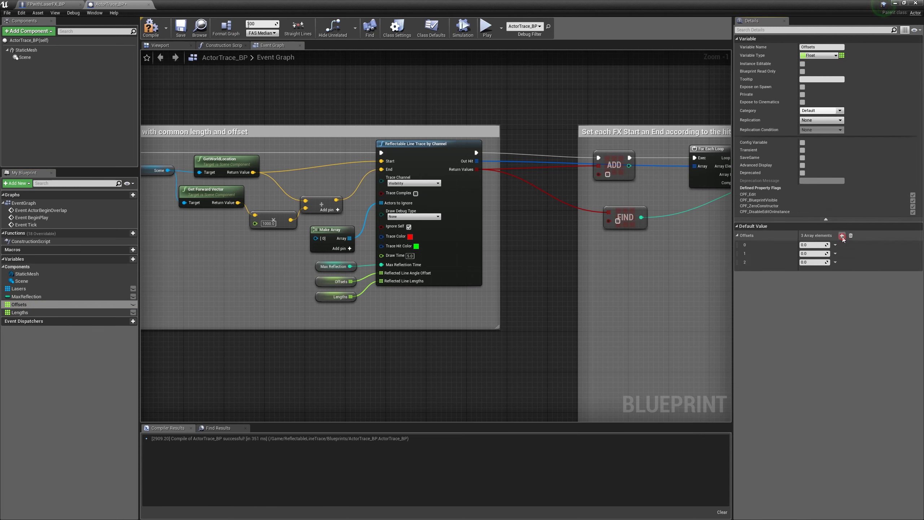
click(841, 235)
click(841, 236)
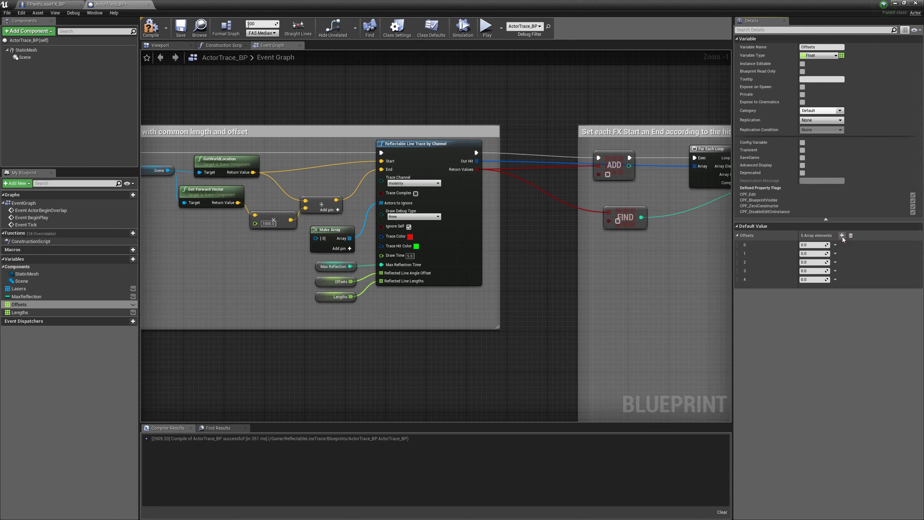
Step: Enter Offsets values 10, 20, 30, 40 and 50, then compile the blueprint
click(805, 246)
text(10)
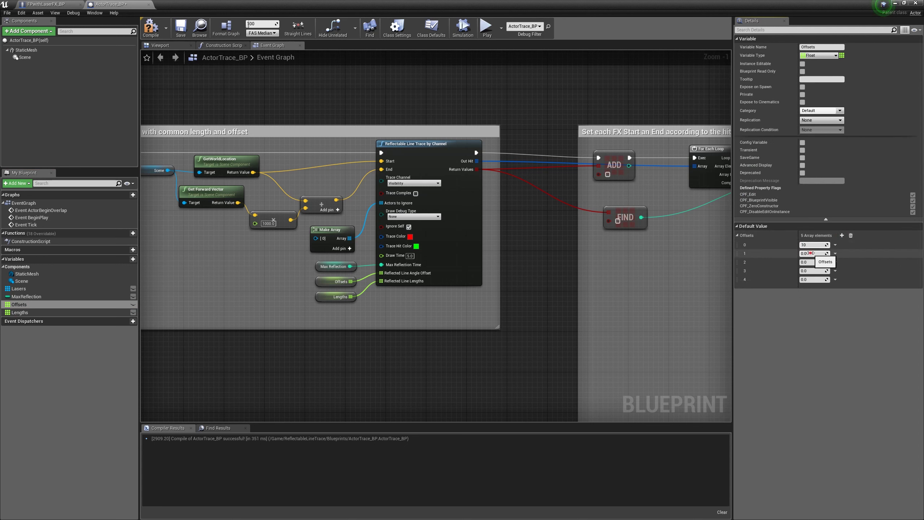
click(811, 253)
text(2)
click(811, 262)
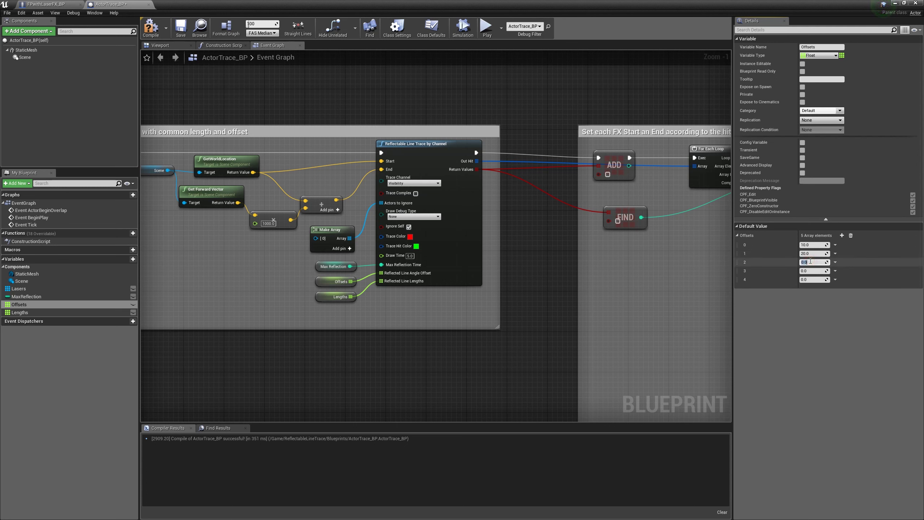
text(0)
click(812, 270)
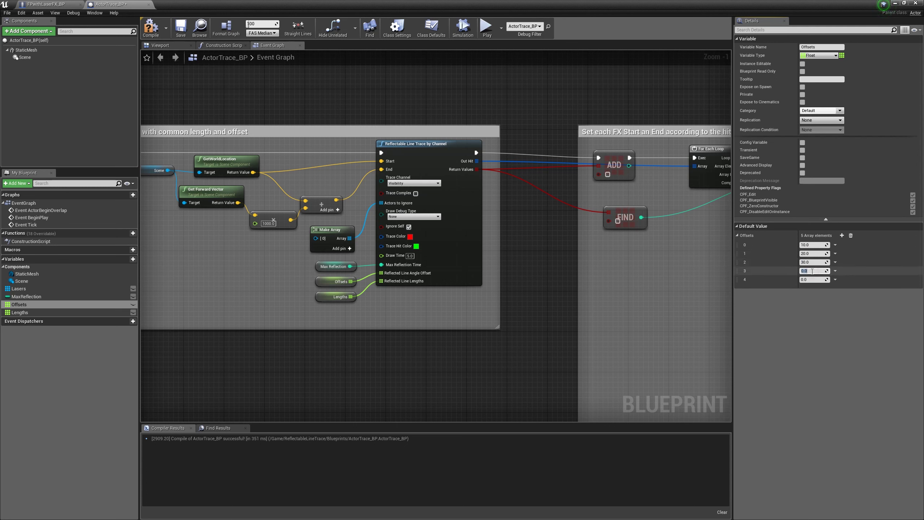
text(40)
click(816, 279)
text(50)
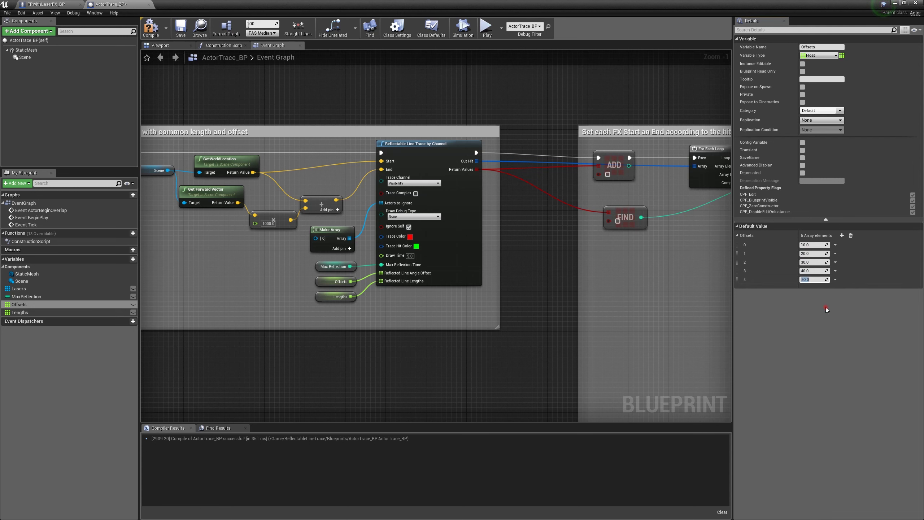
key(Return)
click(145, 32)
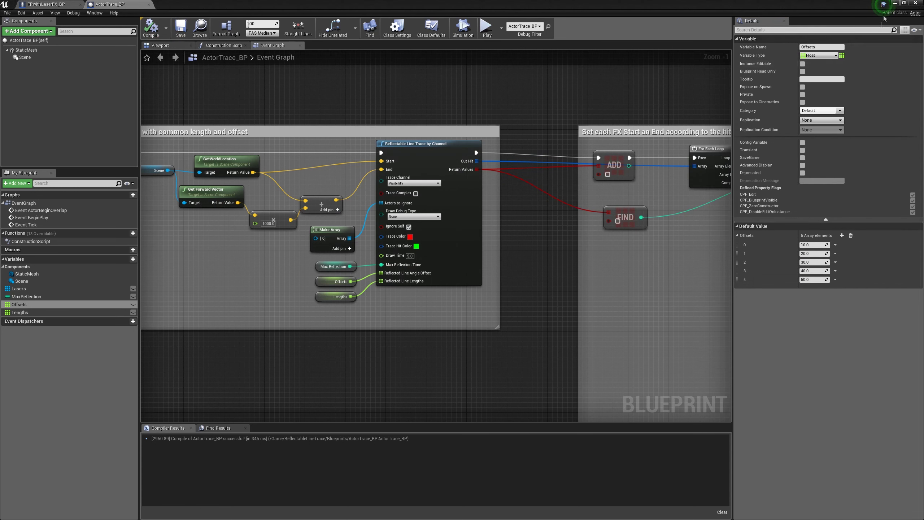
click(894, 4)
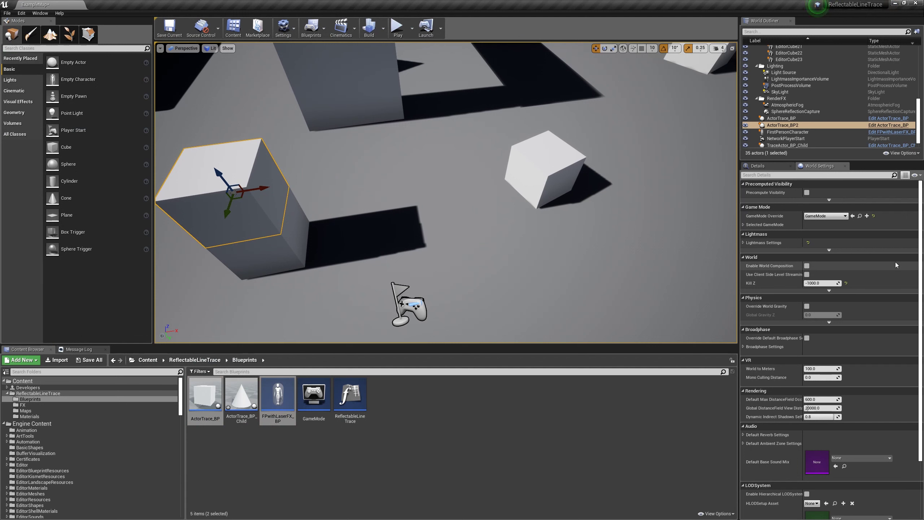
Step: Open ActorTrace_BP, toggle the eye icons on Offsets and Lengths, then compile and save
click(236, 209)
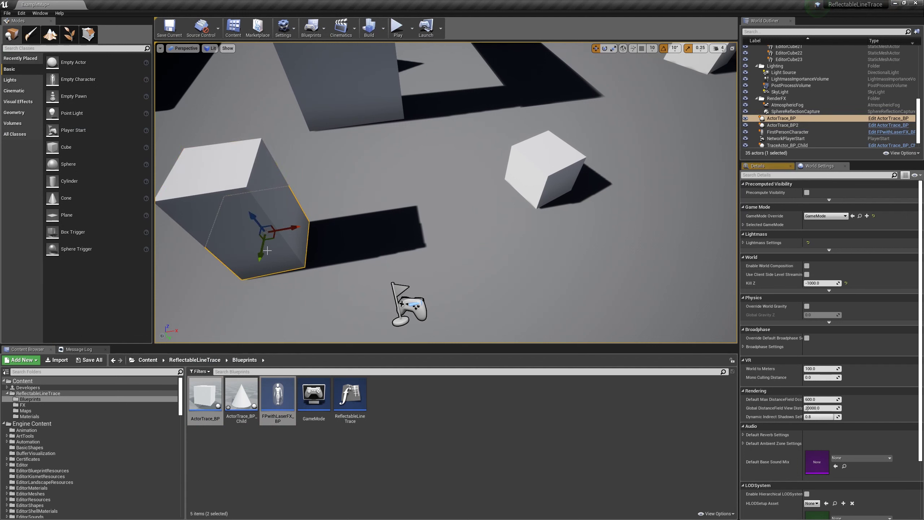
click(235, 209)
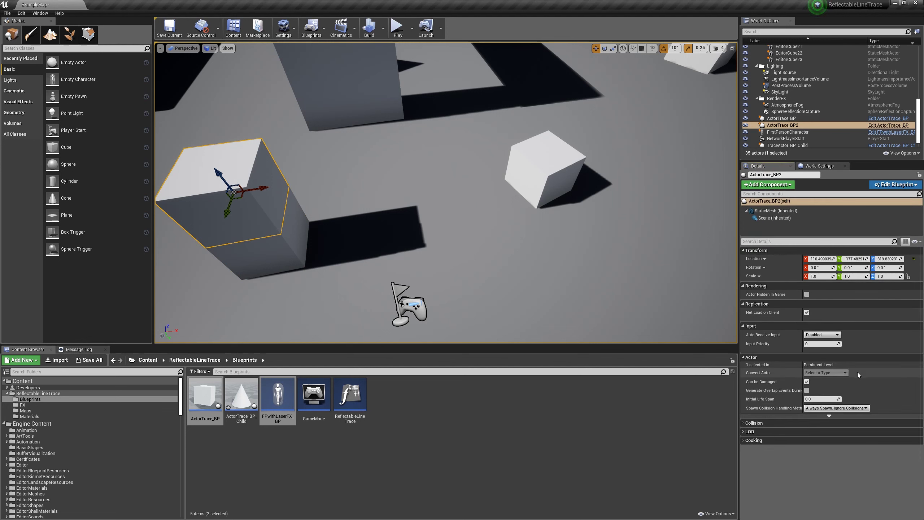
double_click(205, 395)
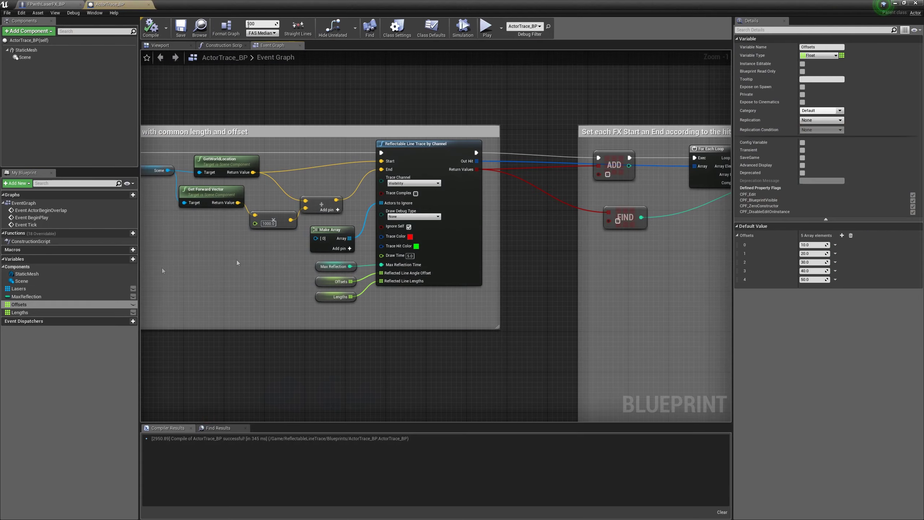
click(133, 304)
click(134, 312)
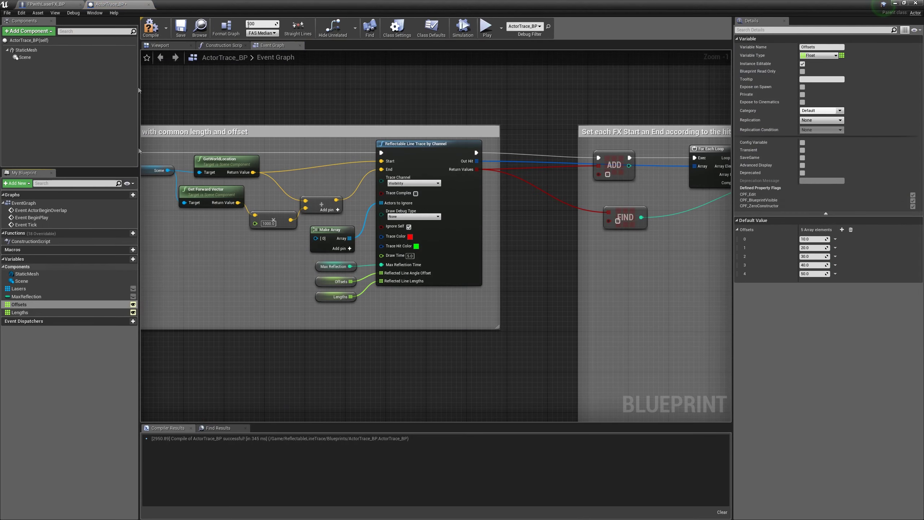
click(150, 36)
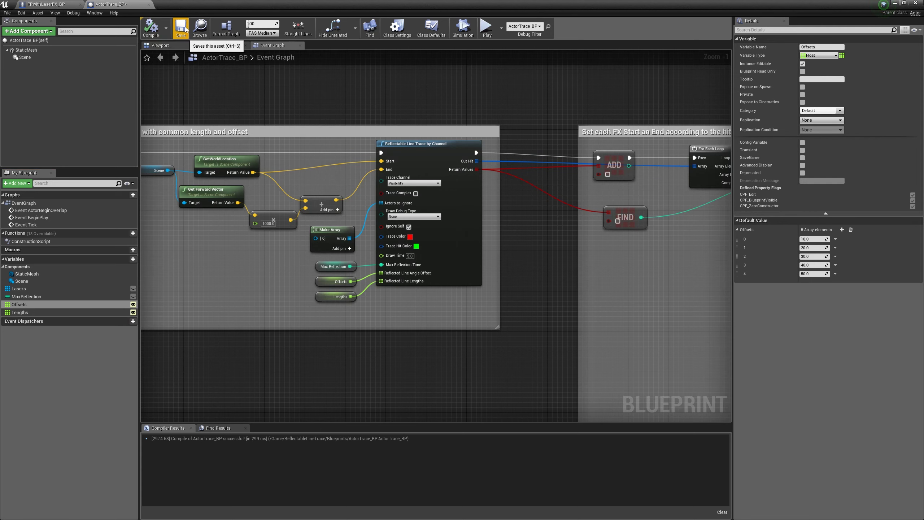
click(181, 29)
Step: Delete the ActorTrace_BP2 copy, then duplicate ActorTrace_BP and EditorCube11 as raised copies
click(894, 3)
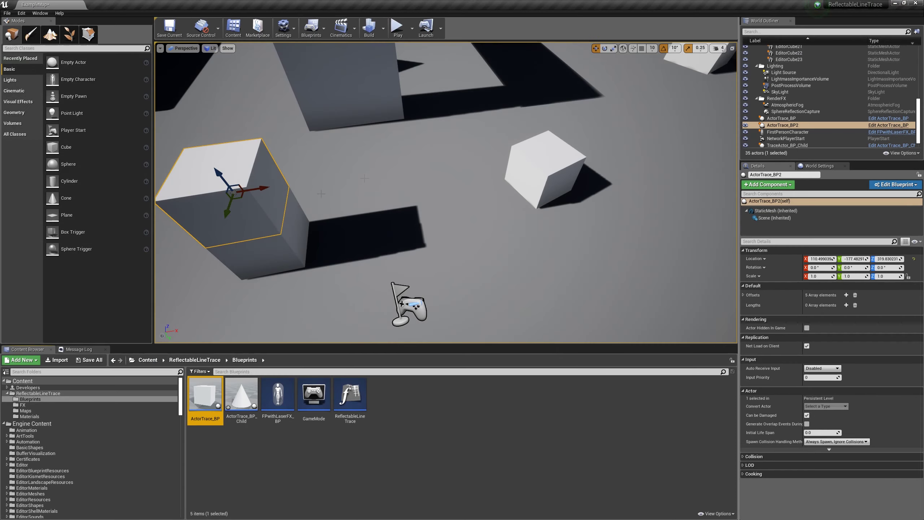
alt+drag(277, 248, 300, 231)
key(Delete)
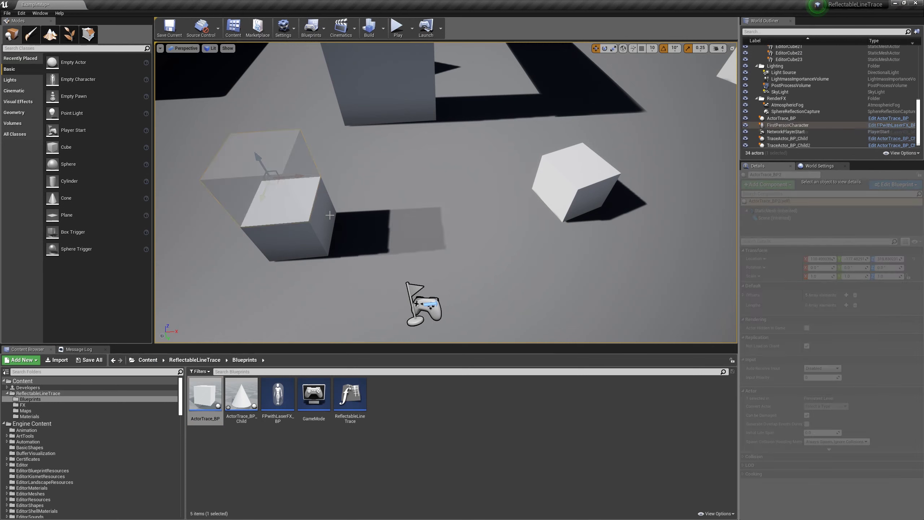
click(301, 230)
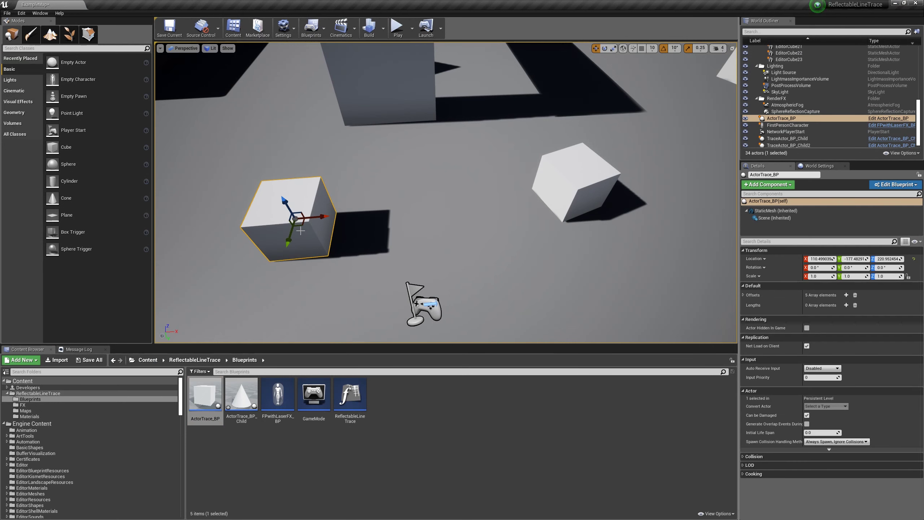
mouse_move(288, 206)
alt+mouse_down()
mouse_move(262, 145)
mouse_move(267, 155)
alt+mouse_up()
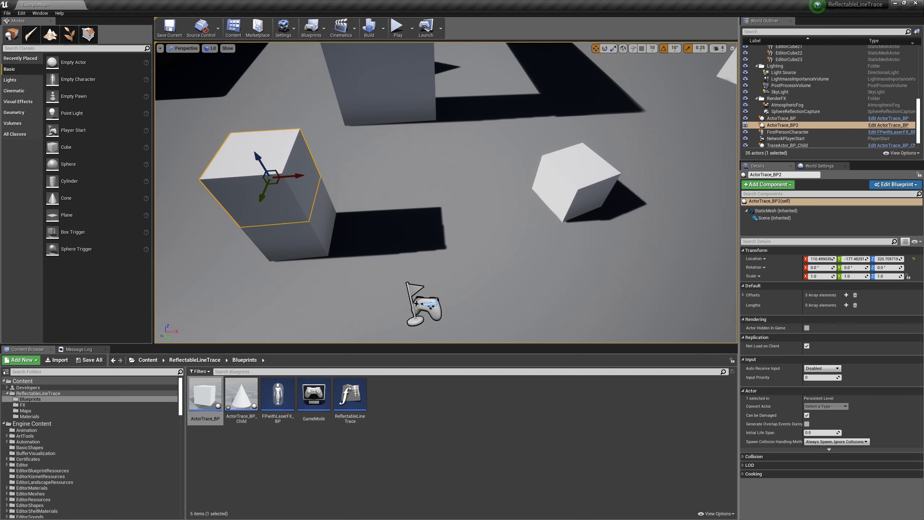
click(587, 175)
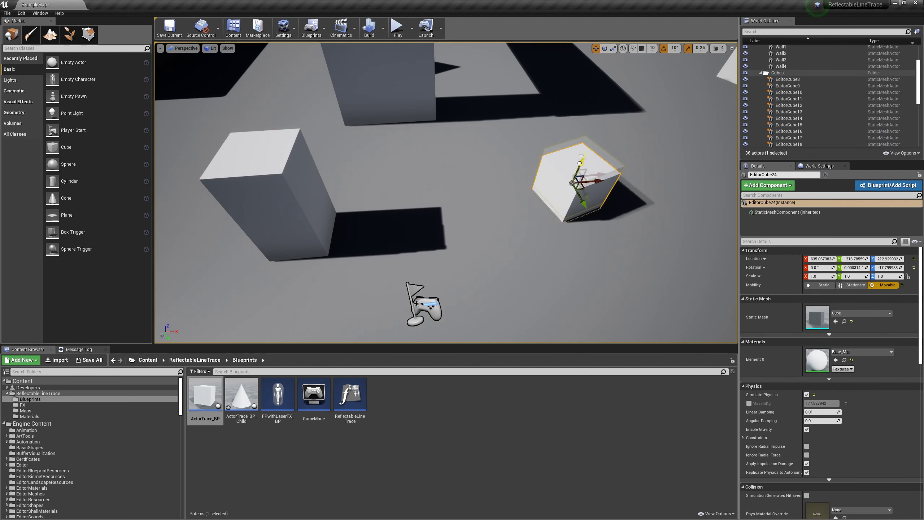
alt+drag(580, 162, 596, 117)
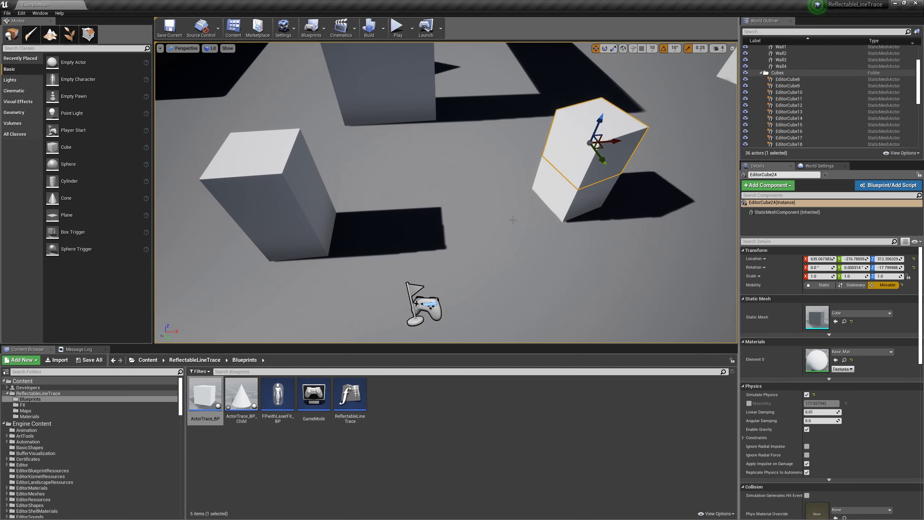
Step: On the placed ActorTrace_BP, set all five Offsets values to 0
click(314, 230)
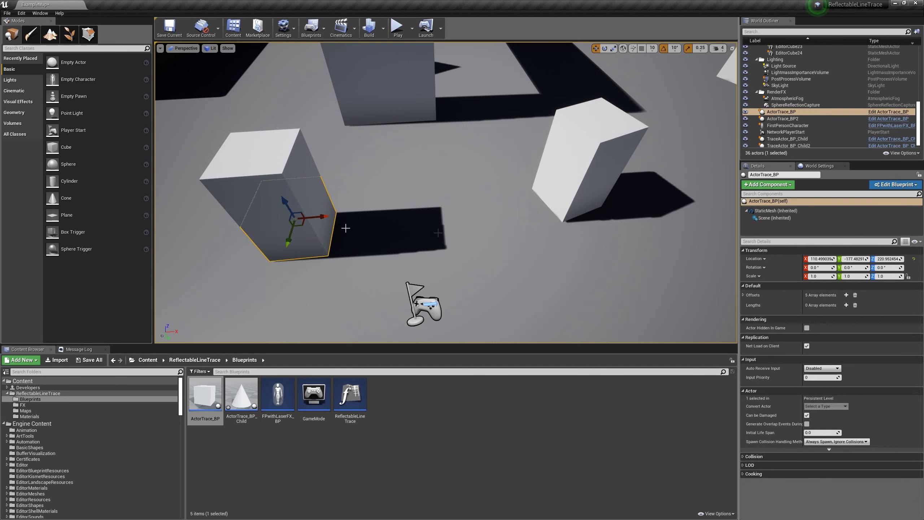
click(743, 295)
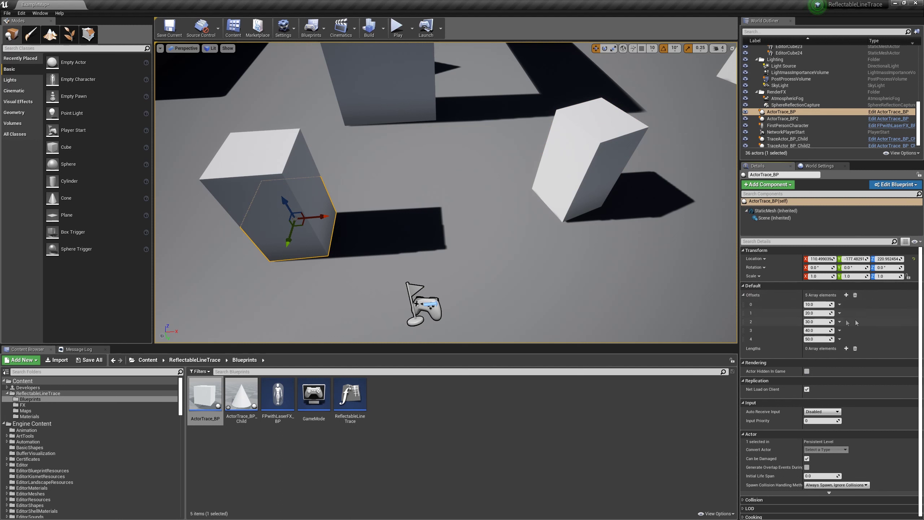
click(818, 304)
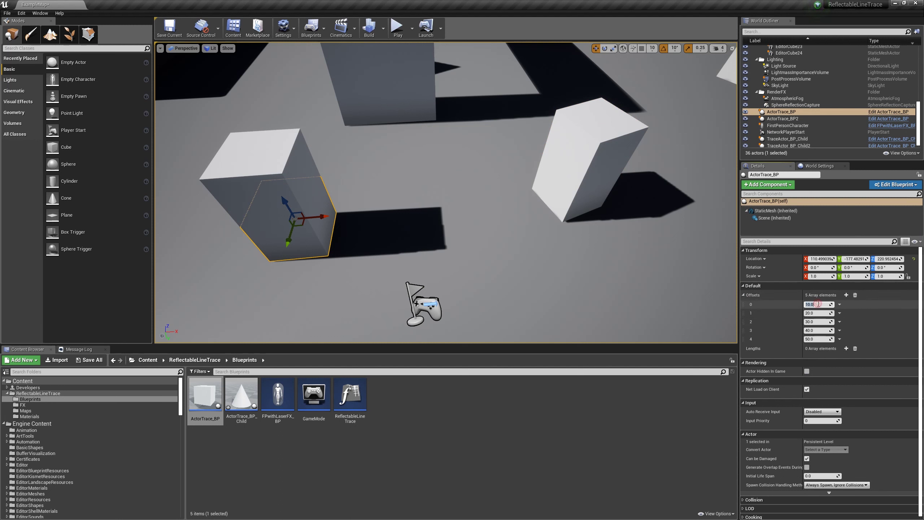
text(0)
key(Return)
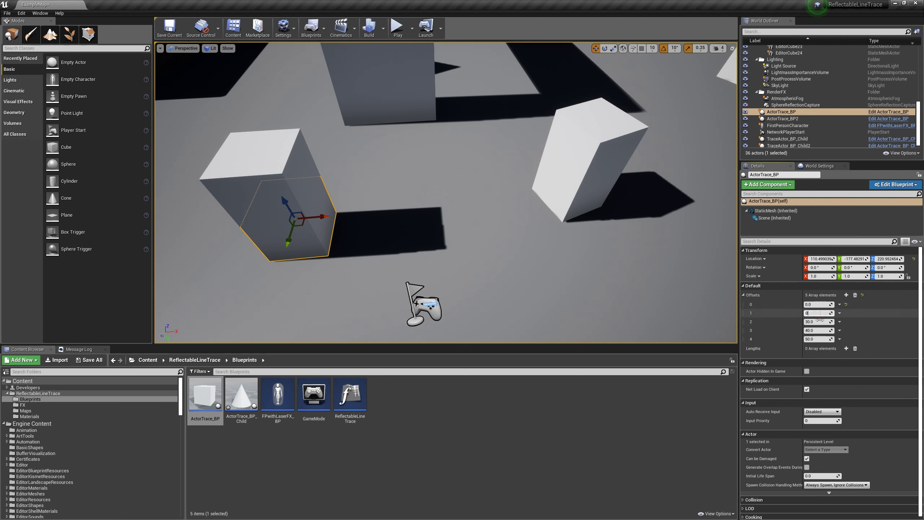
click(818, 321)
text(0)
click(818, 330)
text(0)
click(819, 339)
text(0)
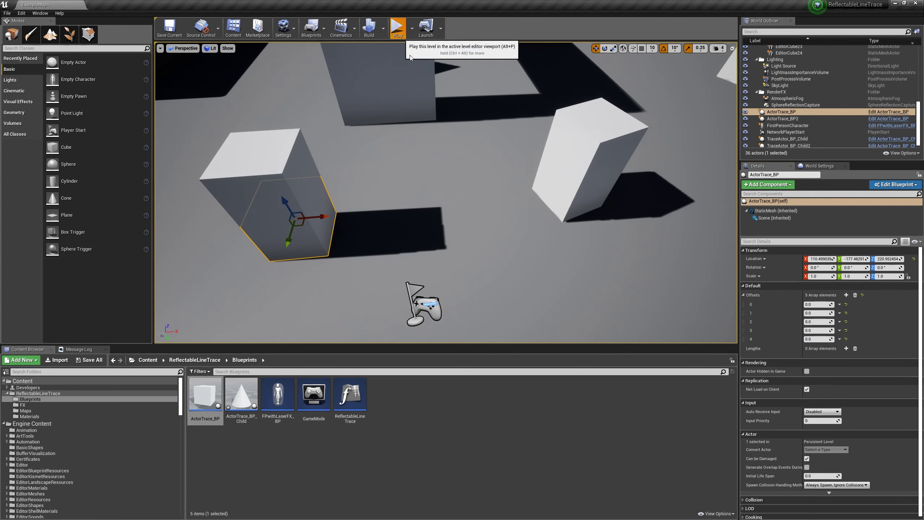
Step: Play the level in the viewport to preview the lasers, then eject to the editor
click(397, 27)
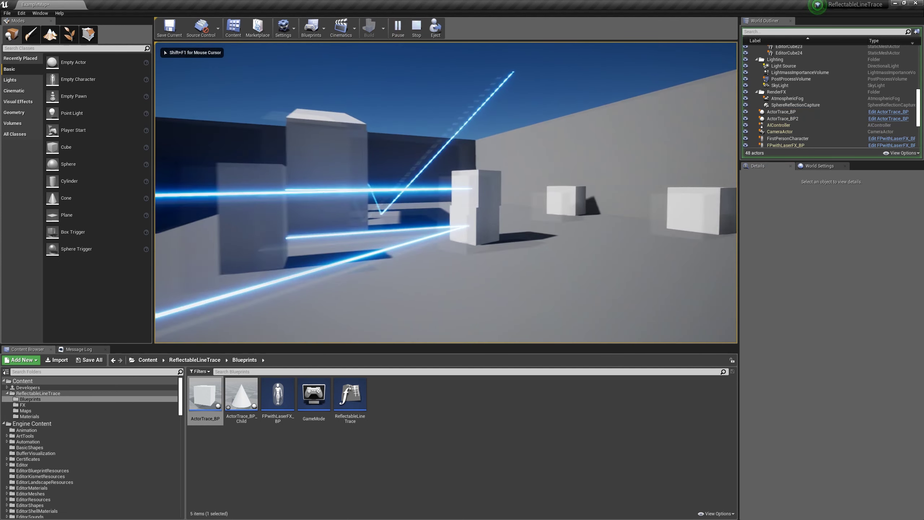
key(F8)
click(781, 112)
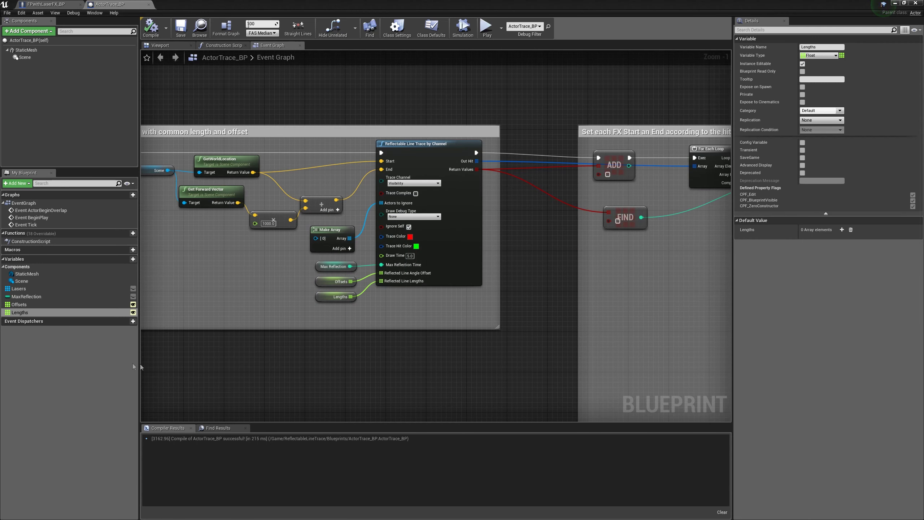
Step: Add five default entries to the Lengths array, then compile and save the blueprint
click(842, 229)
click(842, 230)
click(842, 230)
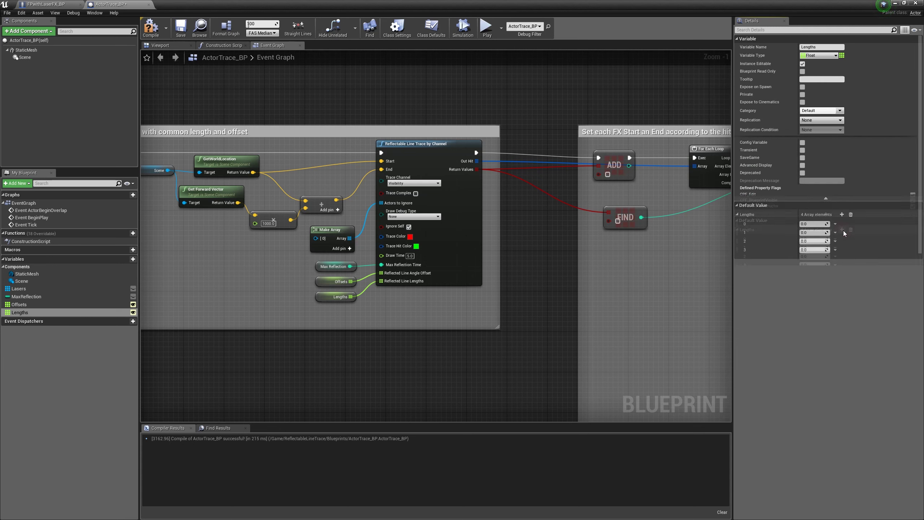
click(842, 230)
click(842, 229)
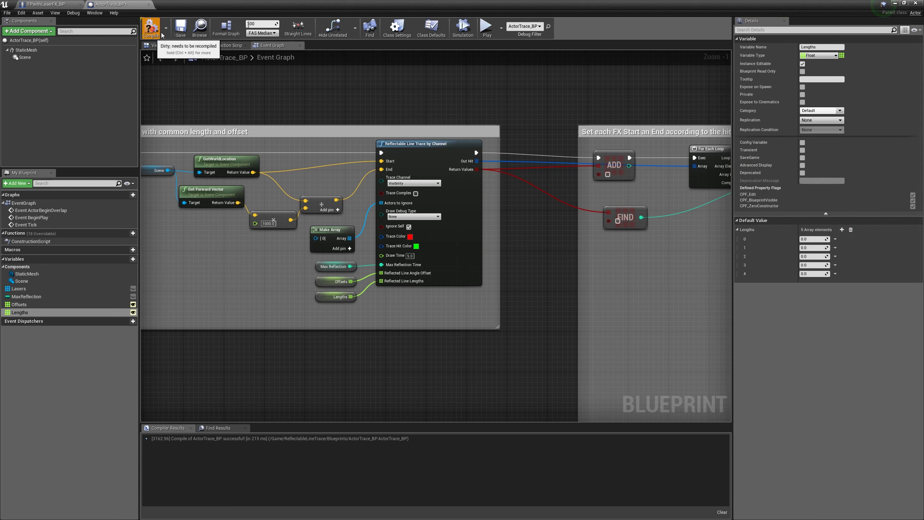
click(150, 27)
click(181, 27)
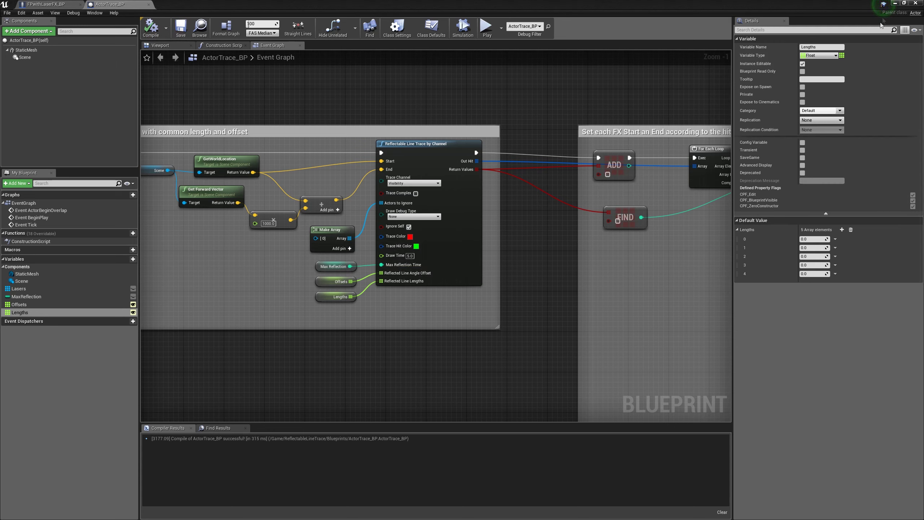
Step: Back in the level, select ActorTrace_BP2, expand its Lengths array, and change the first length value
click(895, 4)
right_drag(446, 193, 446, 192)
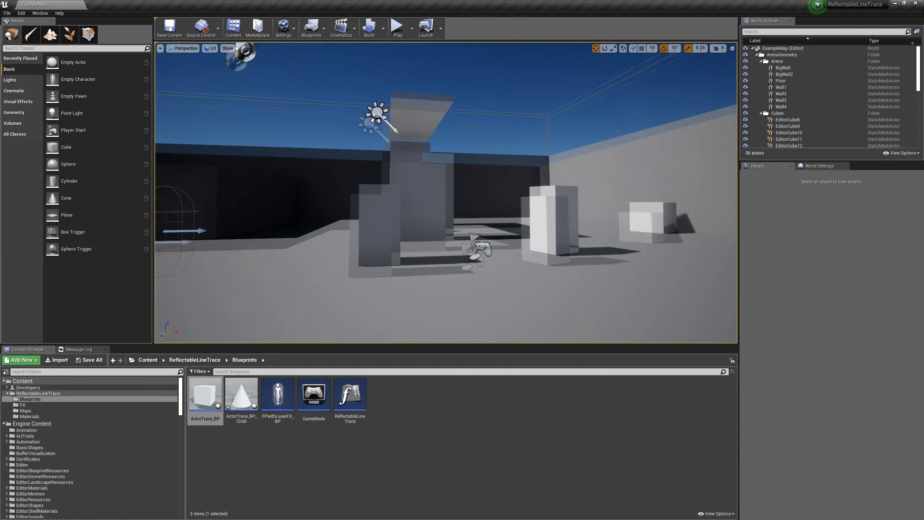
click(368, 211)
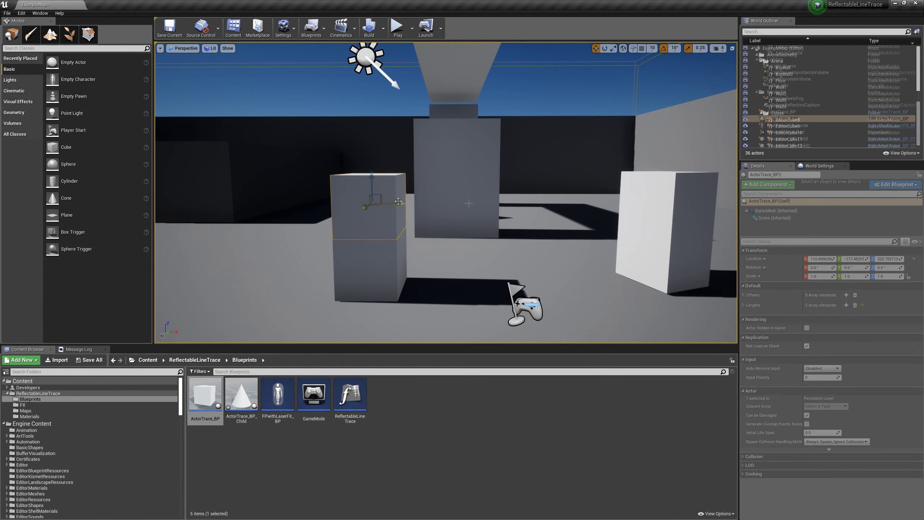
click(743, 305)
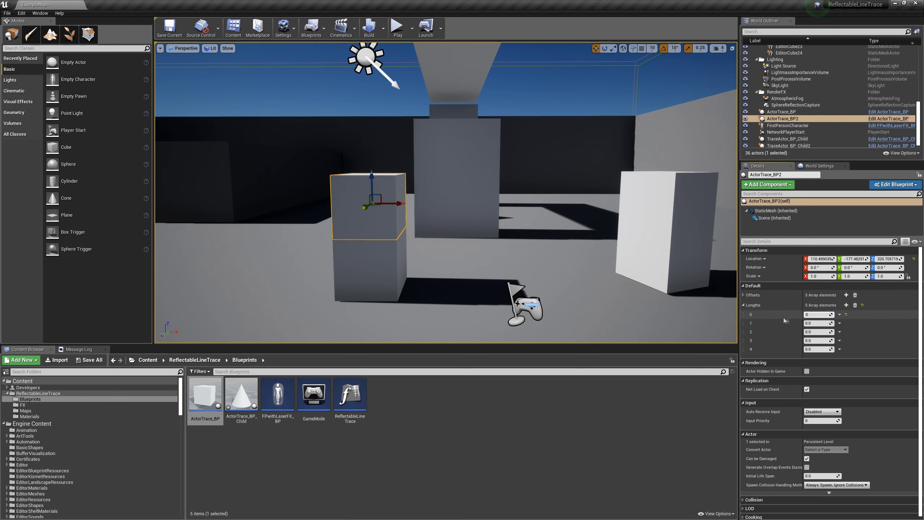
text(500)
key(Return)
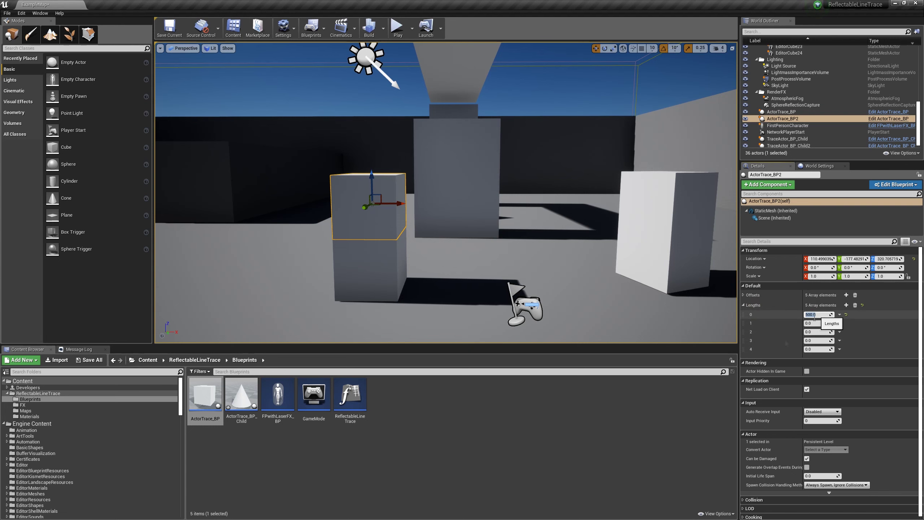
Step: Play the level, eject to the editor, and orbit the camera to inspect the lasers
click(395, 33)
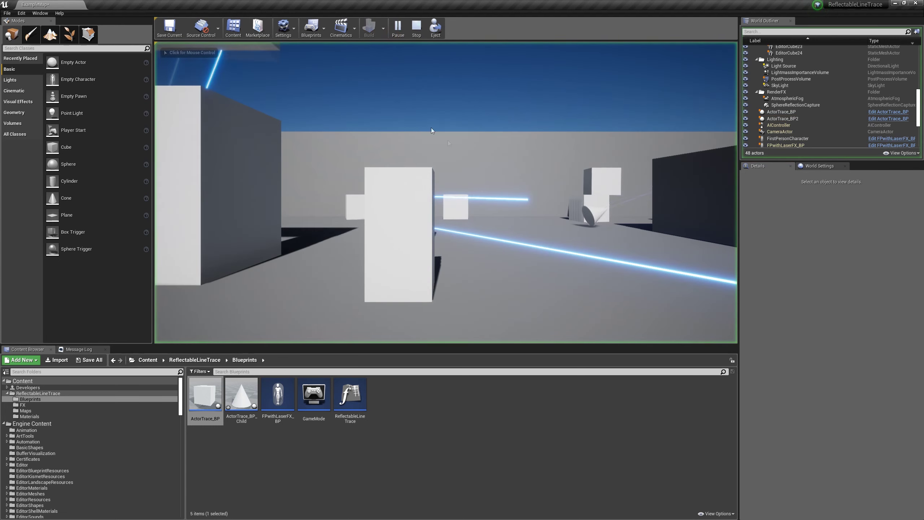
click(431, 131)
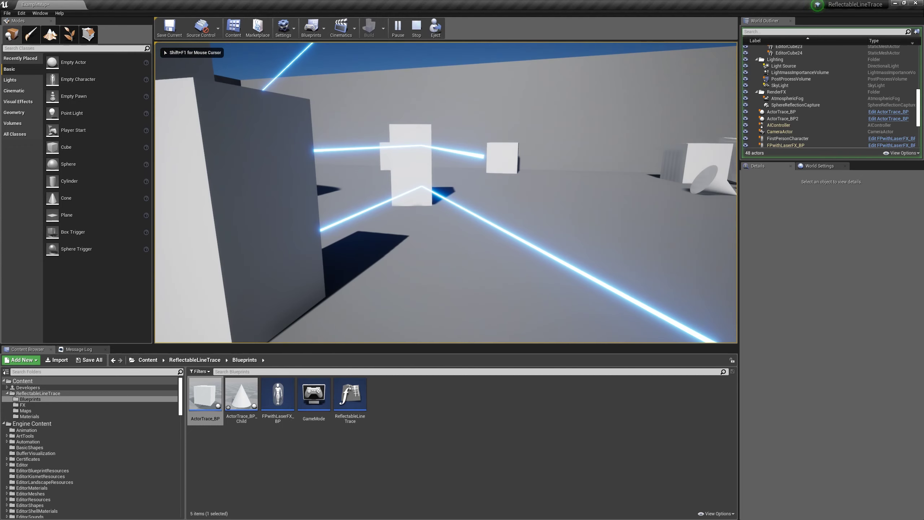
key(F8)
click(255, 175)
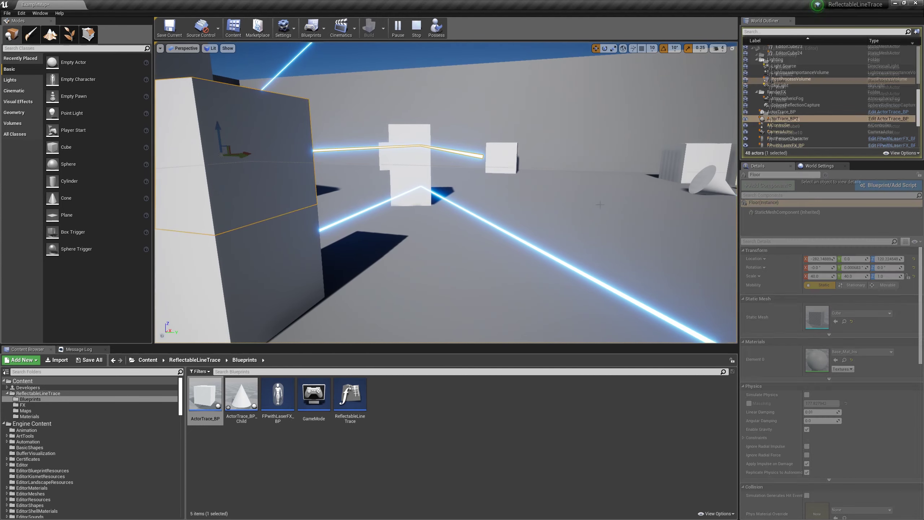
right_drag(600, 204, 618, 218)
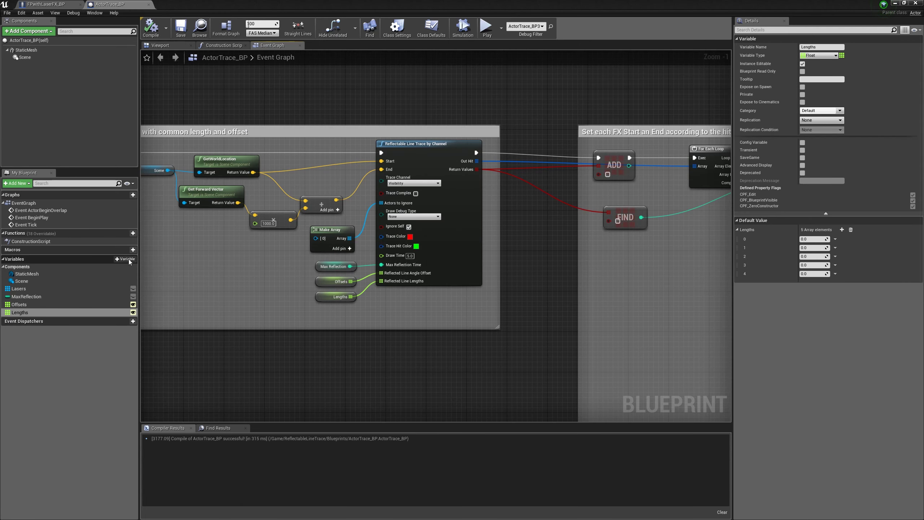
Step: Duplicate the Lengths variable as Colors and change its type to Color
right_click(72, 312)
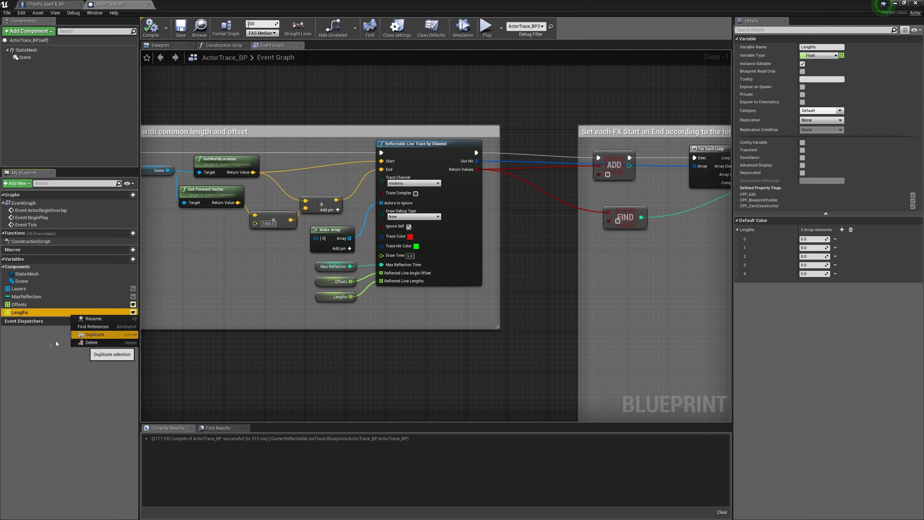
click(52, 310)
right_click(57, 310)
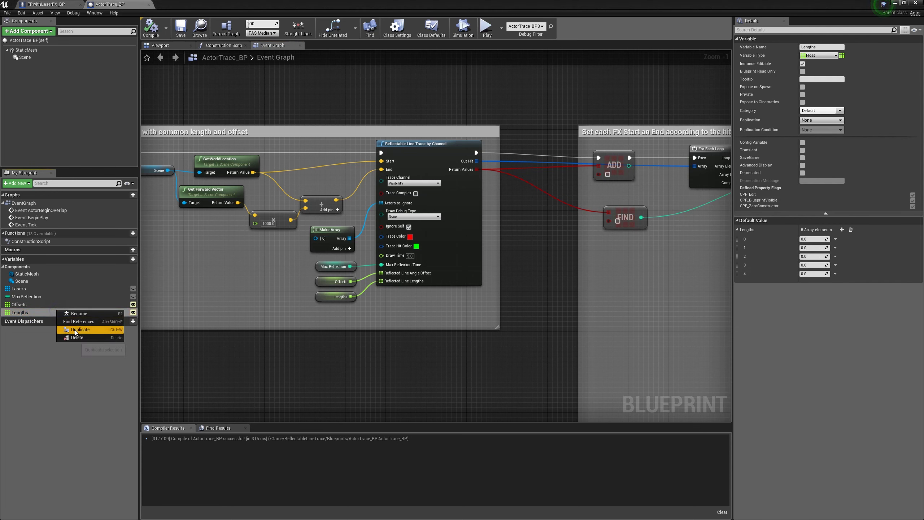
click(73, 339)
text(Colors)
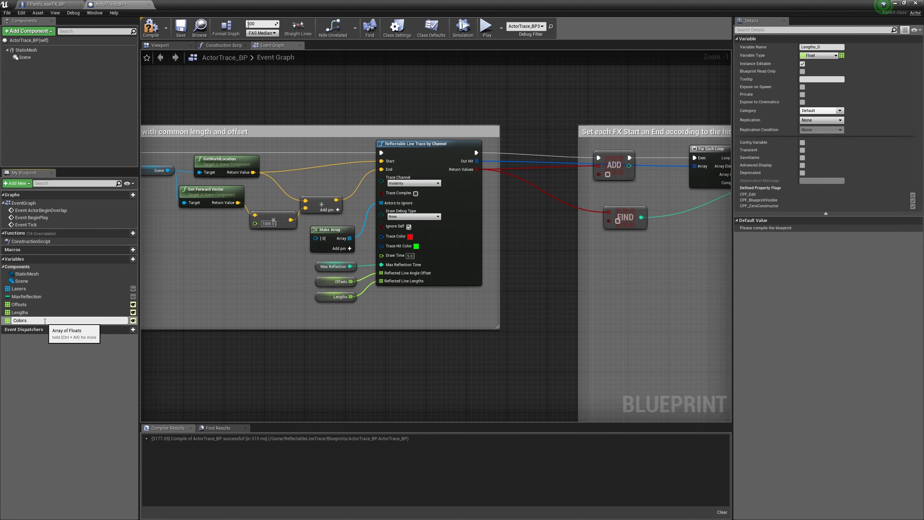
key(Return)
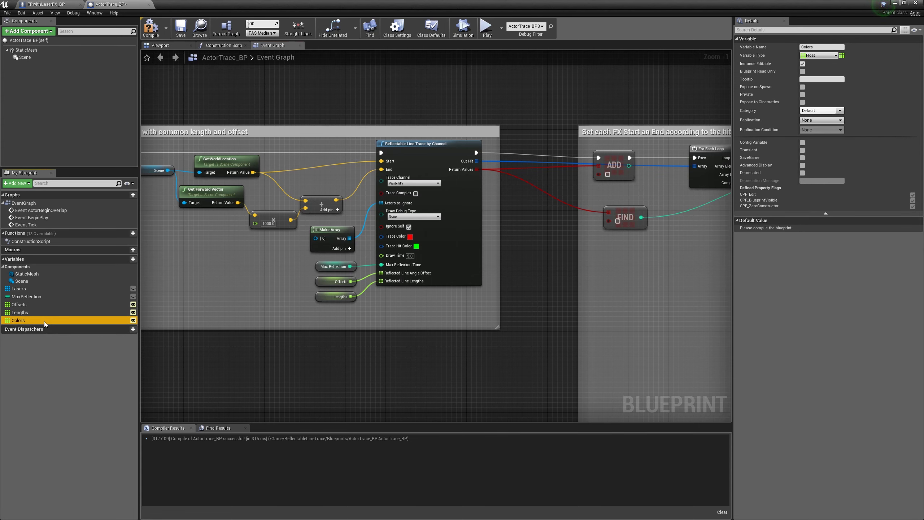
click(828, 57)
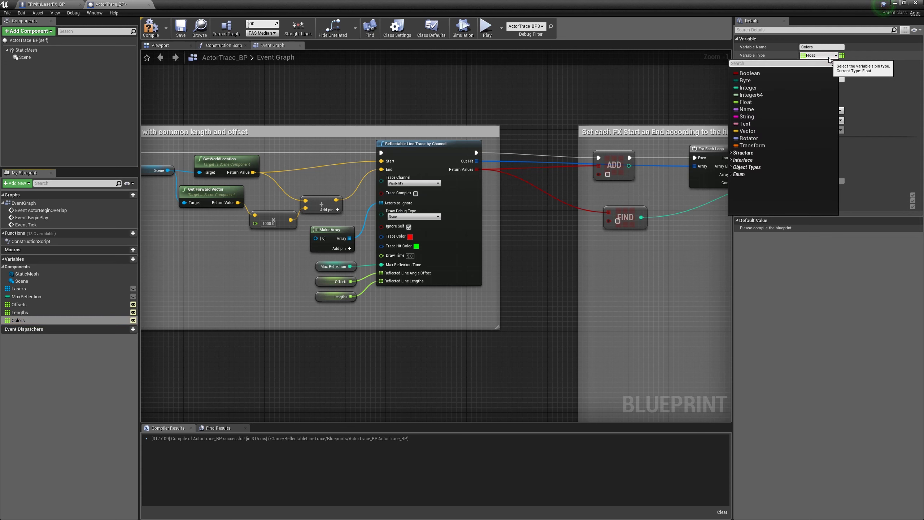
text(color)
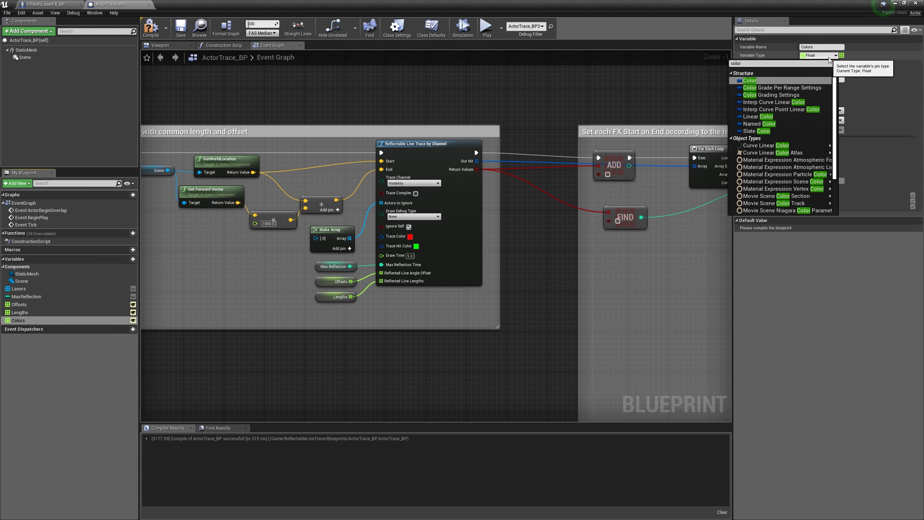
key(Return)
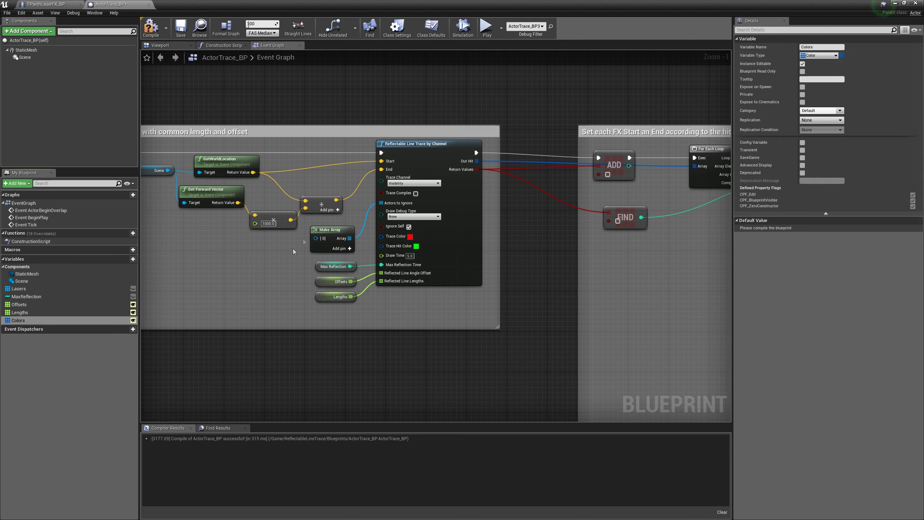
Step: Add a Float variable named Widths, then compile and save the blueprint
click(133, 259)
text(Wiod)
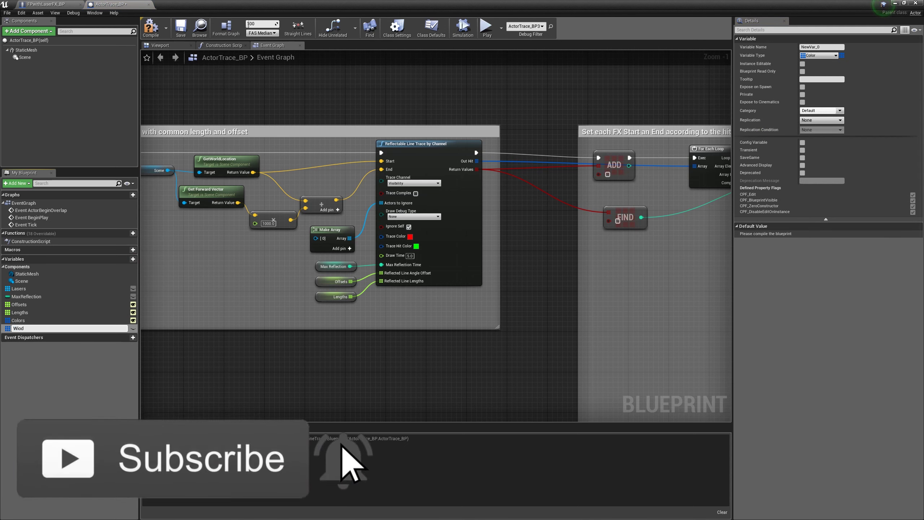
text(ths)
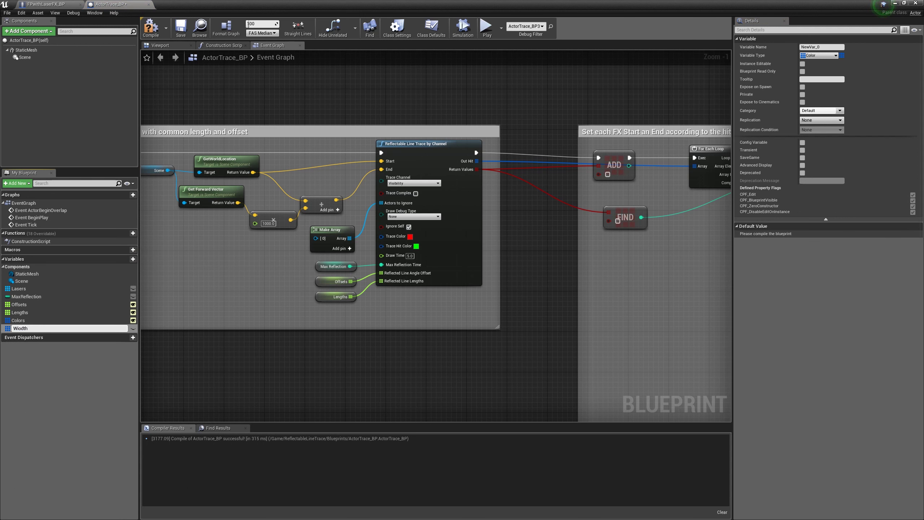
key(Return)
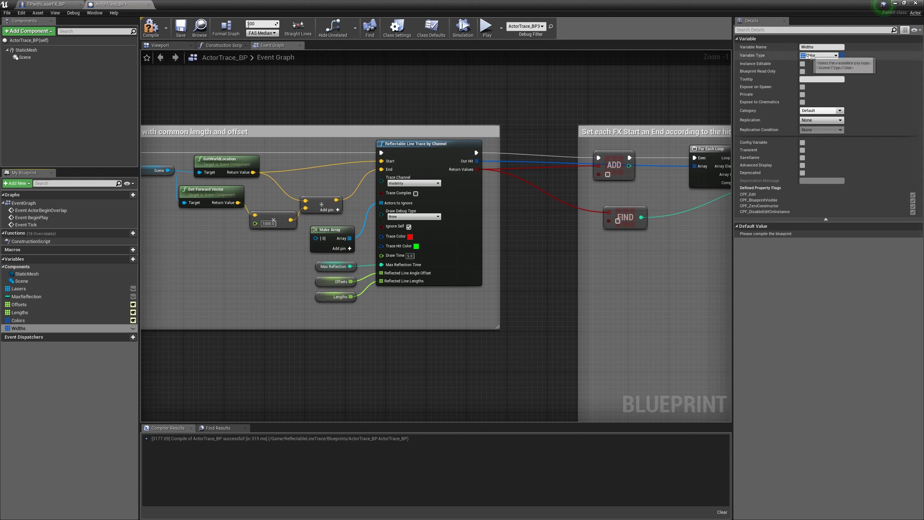
click(818, 55)
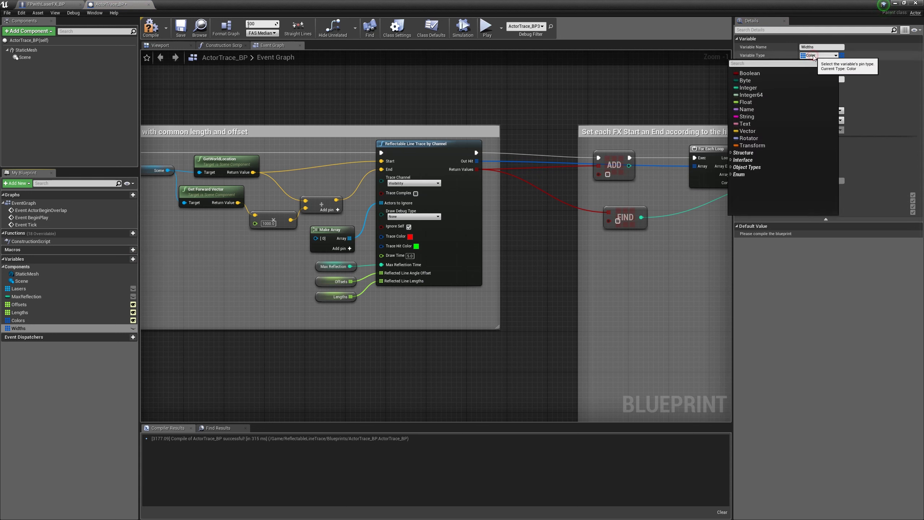
click(765, 103)
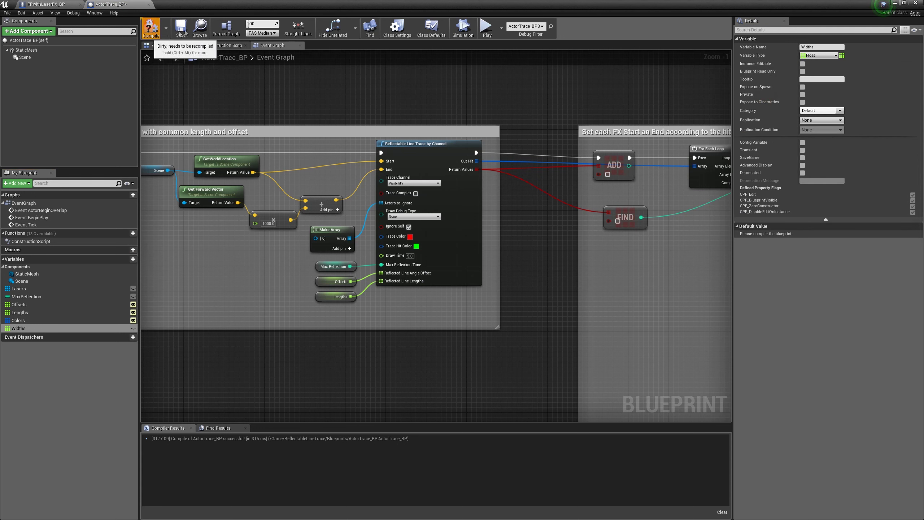
click(152, 32)
click(181, 33)
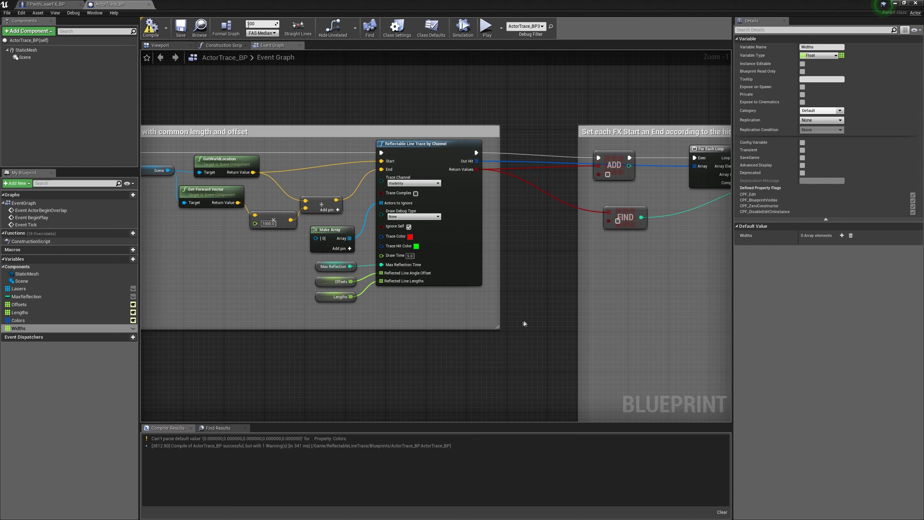
Step: Make Widths instance editable and nudge Compare Int to the right
right_drag(524, 323, 201, 334)
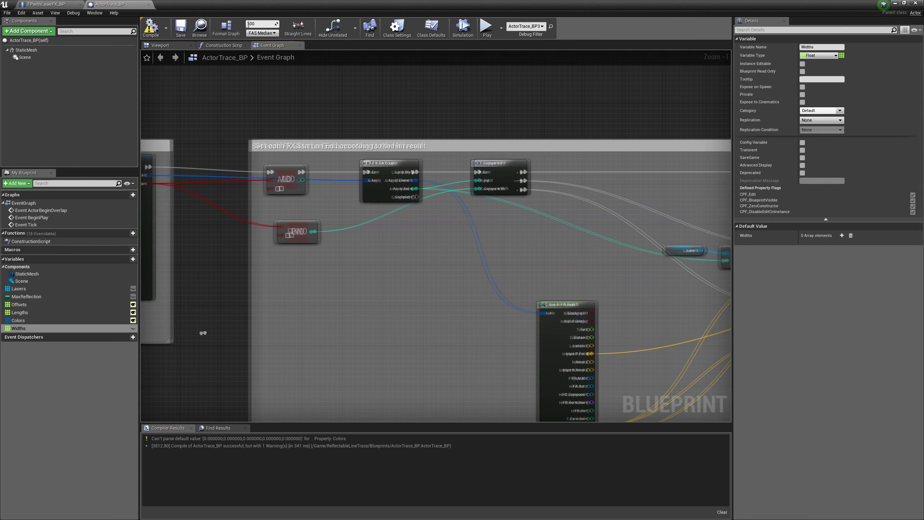
click(133, 328)
right_drag(414, 301, 382, 305)
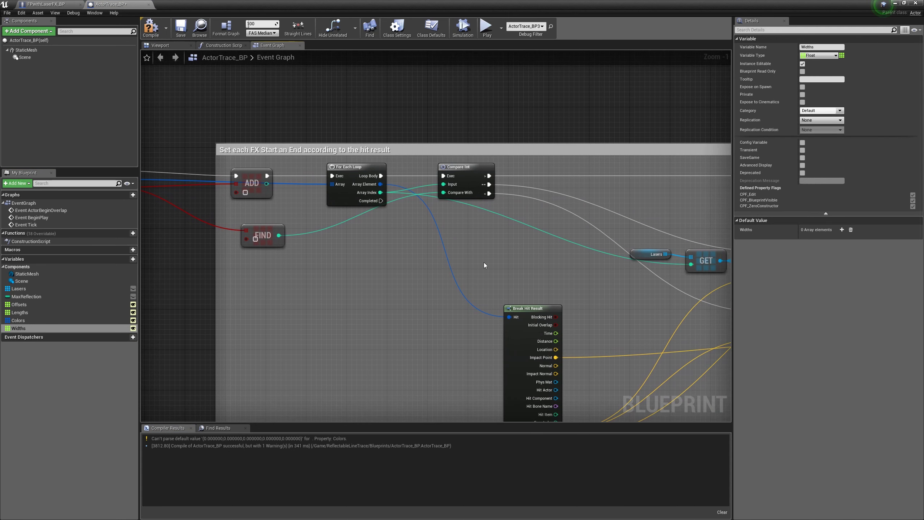
right_drag(483, 262, 329, 281)
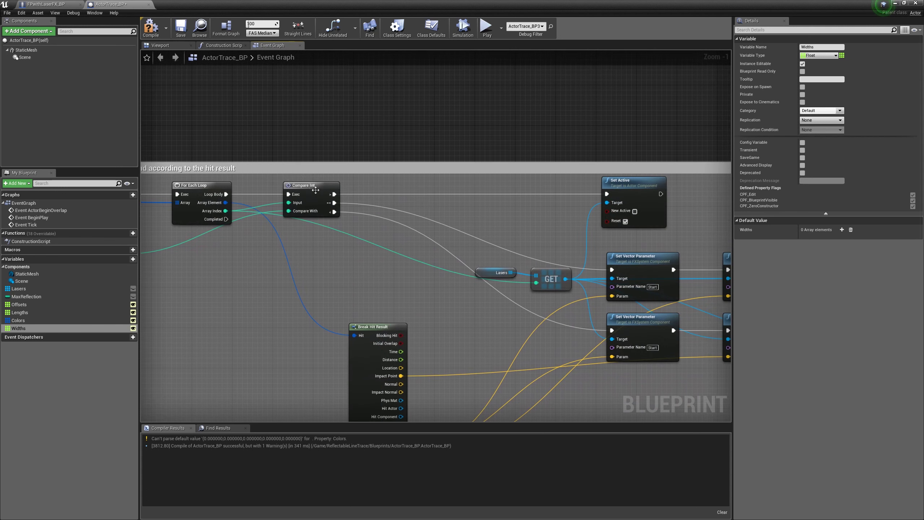
drag(338, 184, 434, 186)
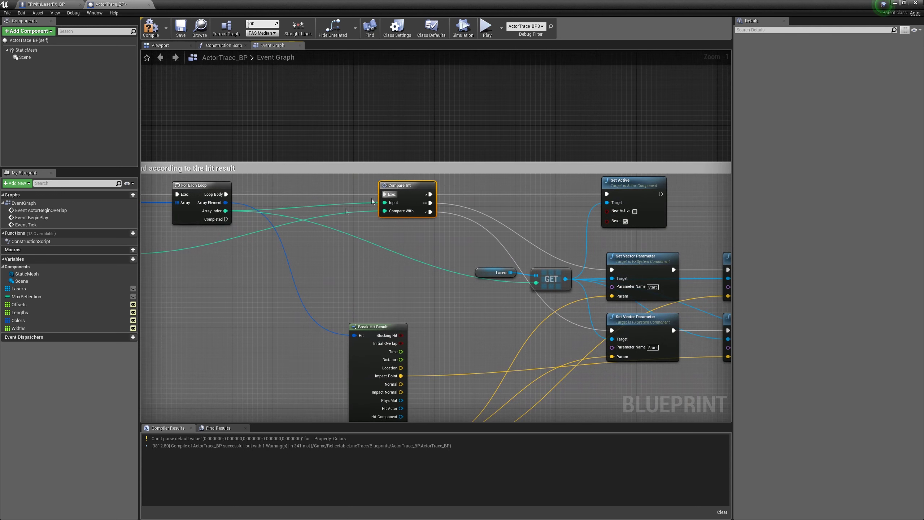
Step: Move the Lasers and GET nodes left and create a Set Color Parameter node from GET
click(535, 277)
ctrl+click(500, 272)
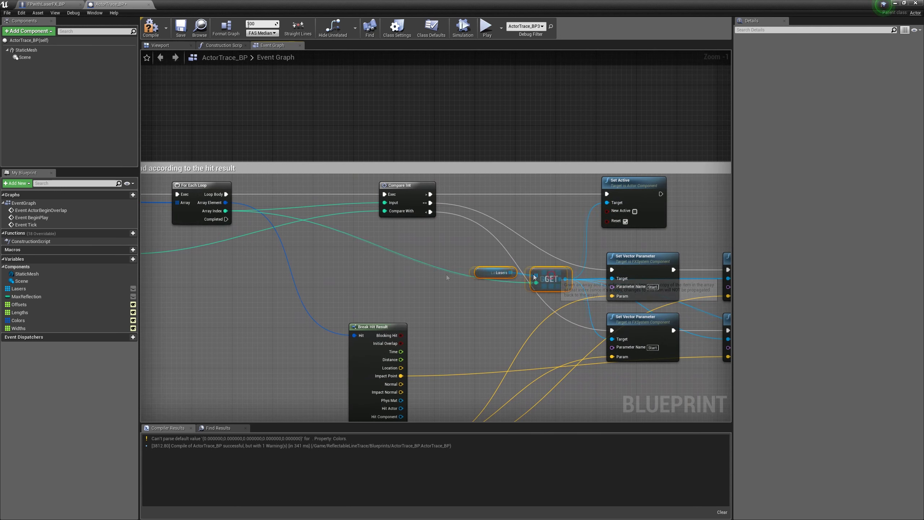
mouse_move(547, 277)
mouse_down()
mouse_move(312, 276)
mouse_move(354, 237)
mouse_up()
text(setcolo)
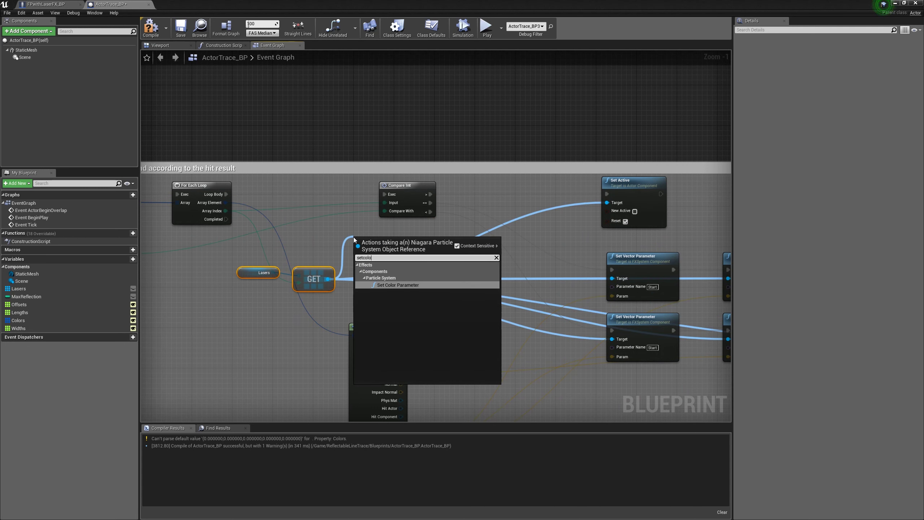
key(Return)
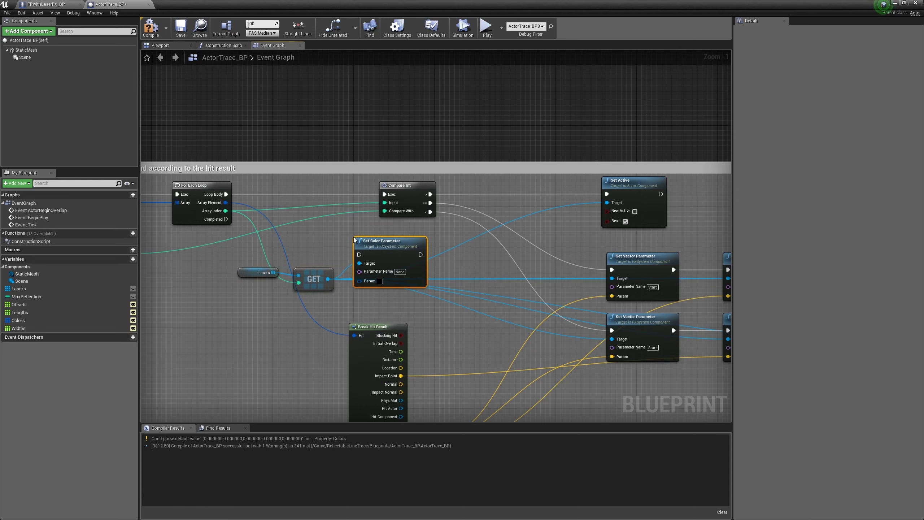
Step: Wire Loop Body through Set Color Parameter into Compare Int and bring in Colors
drag(416, 187, 517, 187)
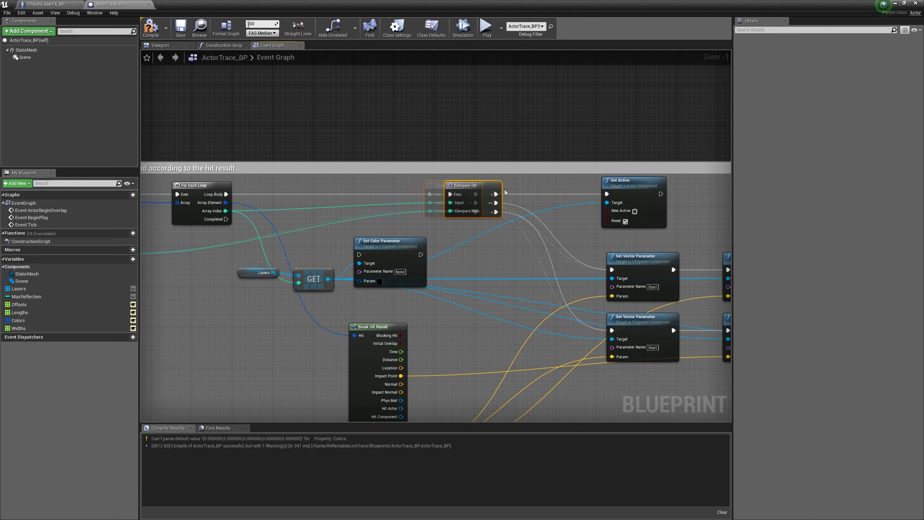
drag(399, 244, 379, 182)
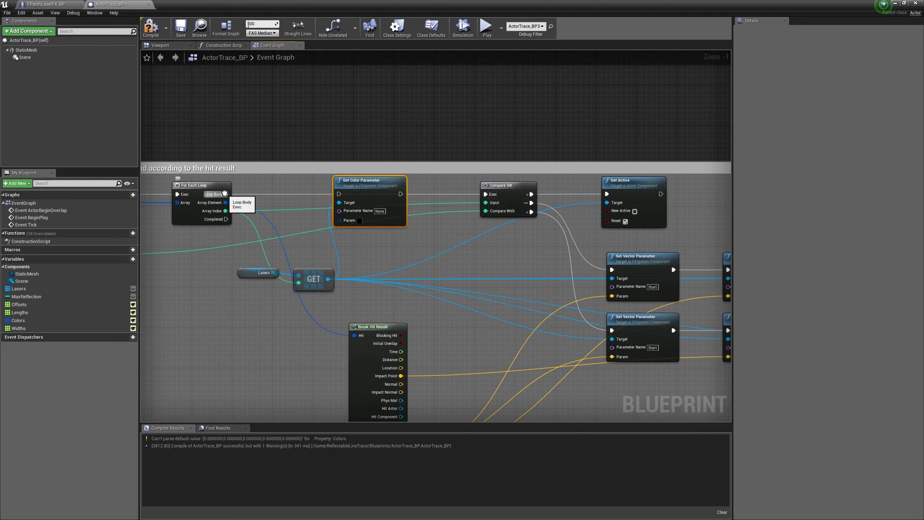
ctrl+drag(226, 194, 402, 194)
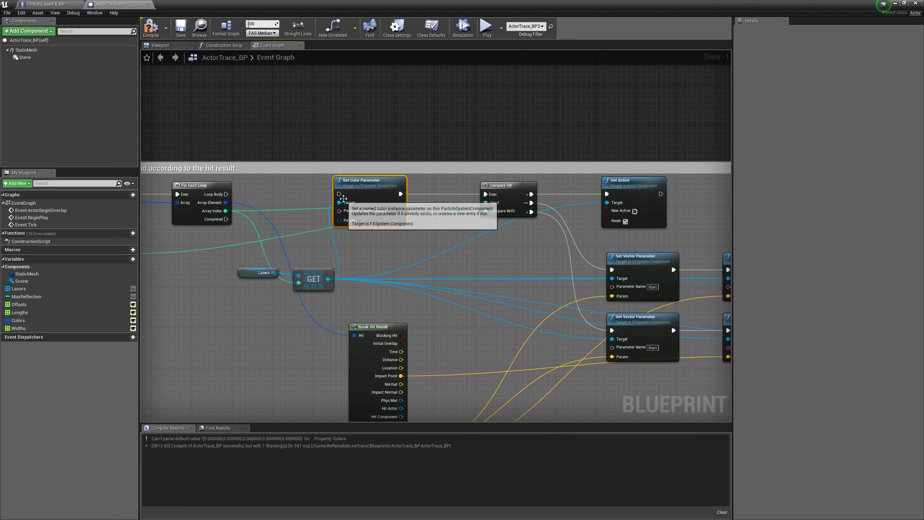
drag(339, 194, 226, 196)
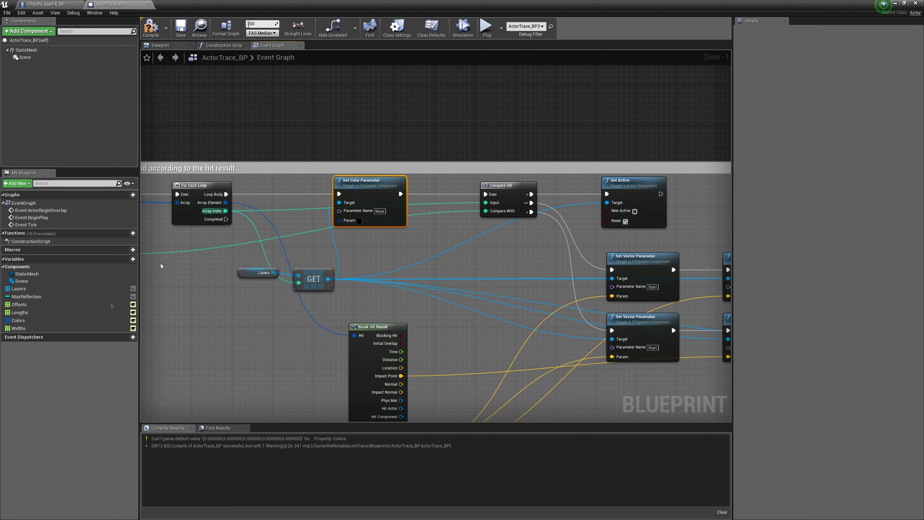
mouse_move(18, 320)
mouse_down()
mouse_move(198, 255)
mouse_move(172, 251)
mouse_move(244, 249)
mouse_up()
Step: Create a Colors getter with a GET node indexed by the loop's Array Index
click(187, 260)
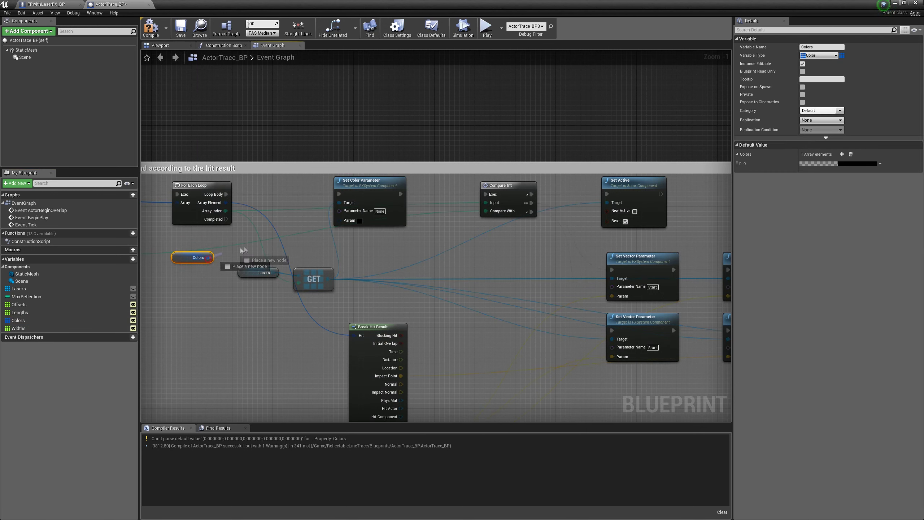
text(get)
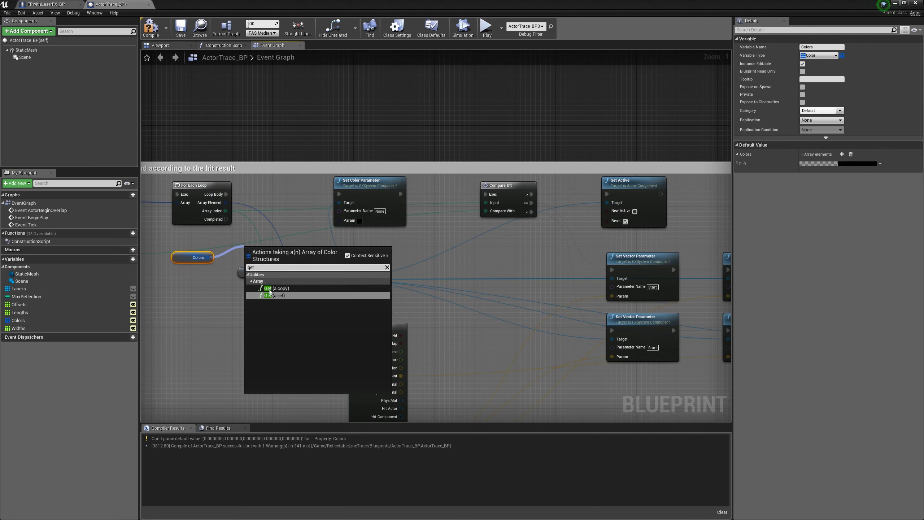
click(269, 288)
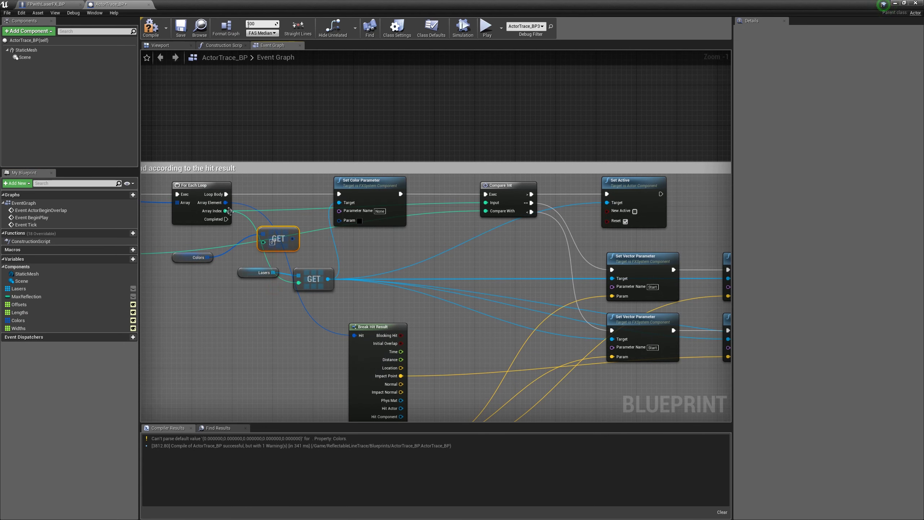
mouse_move(225, 211)
mouse_down()
mouse_move(263, 242)
mouse_move(340, 220)
mouse_up()
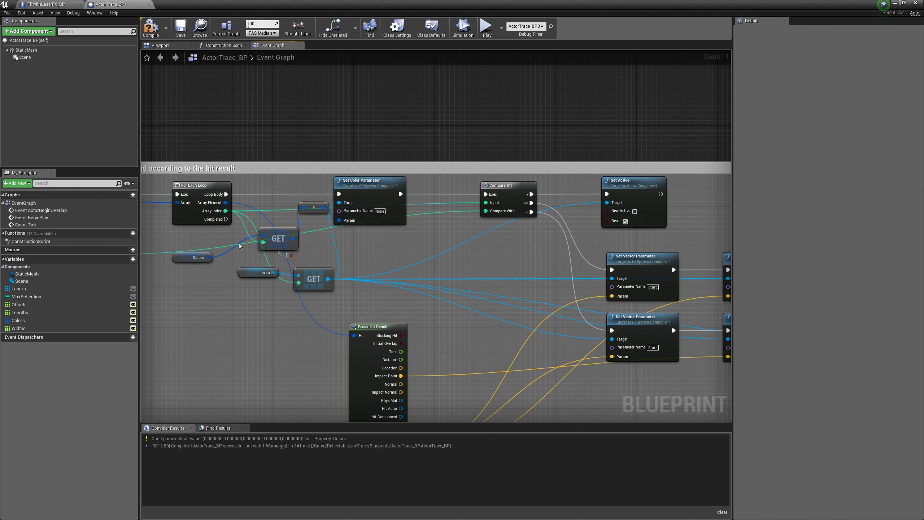
Step: Arrange the Colors getter, GET and color conversion nodes above the For Each Loop
drag(189, 257, 189, 234)
shift+click(278, 239)
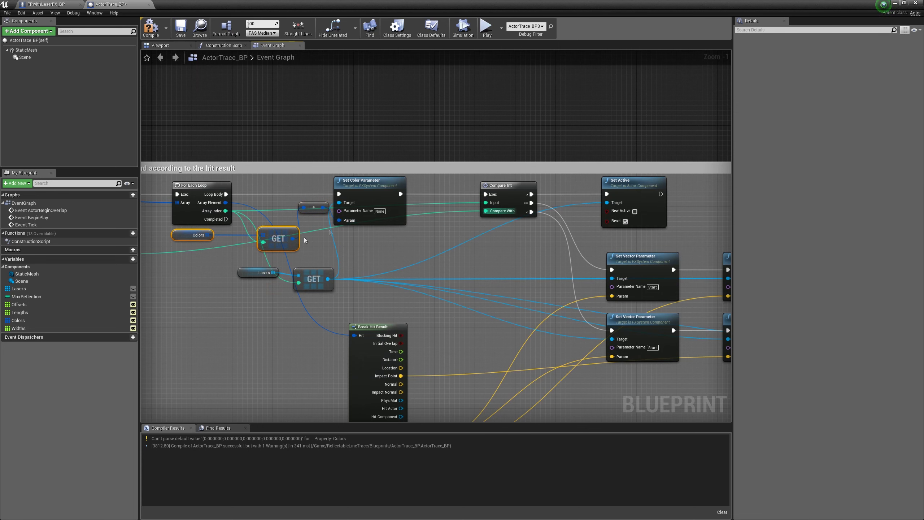
mouse_move(316, 207)
mouse_down()
mouse_move(316, 237)
mouse_move(191, 243)
mouse_up()
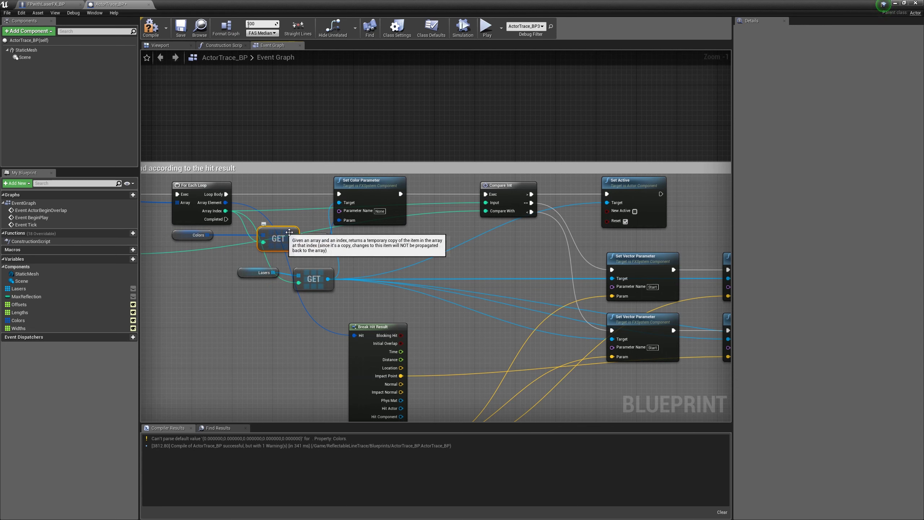
drag(198, 235, 229, 232)
ctrl+click(278, 239)
ctrl+click(311, 237)
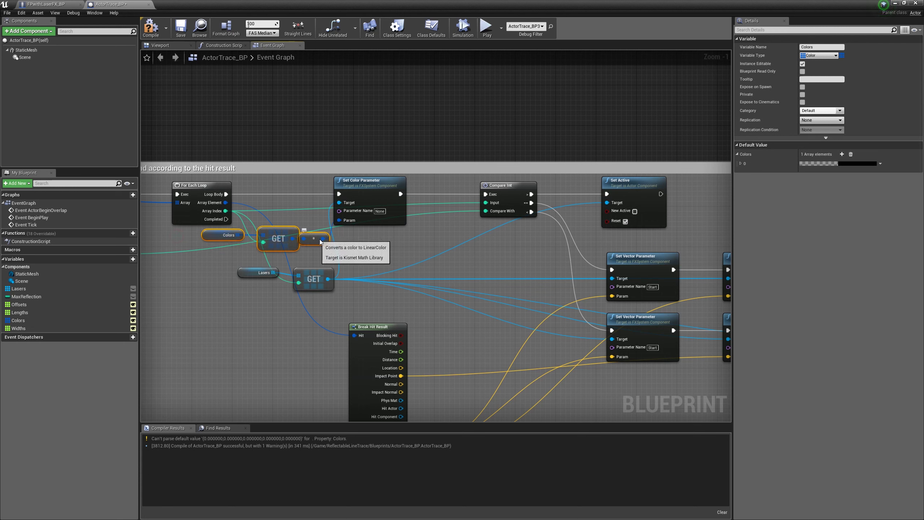
drag(311, 238, 307, 182)
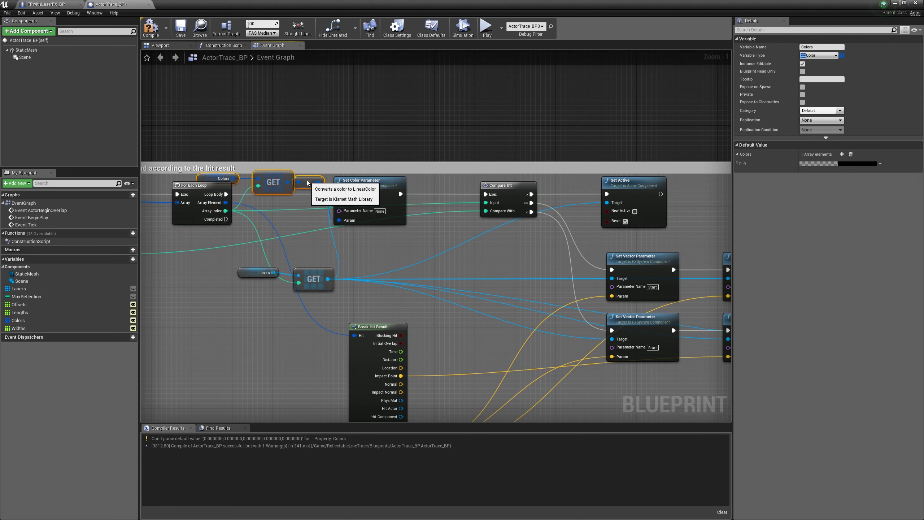
drag(370, 183, 401, 183)
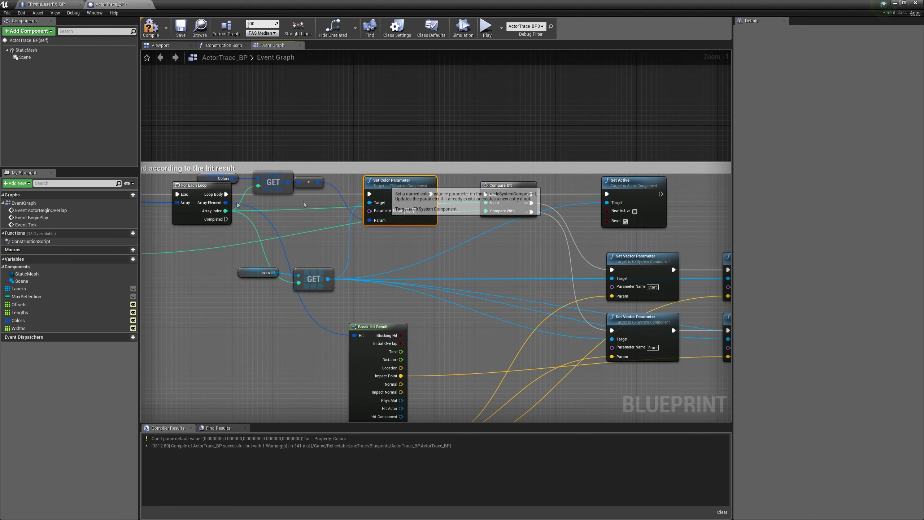
drag(202, 187, 167, 188)
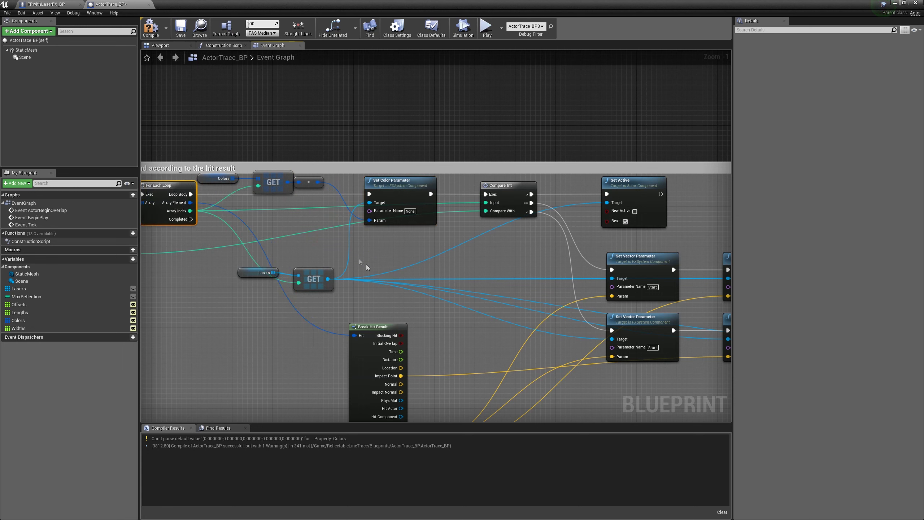
Step: Add six entries to the Colors default array
click(65, 320)
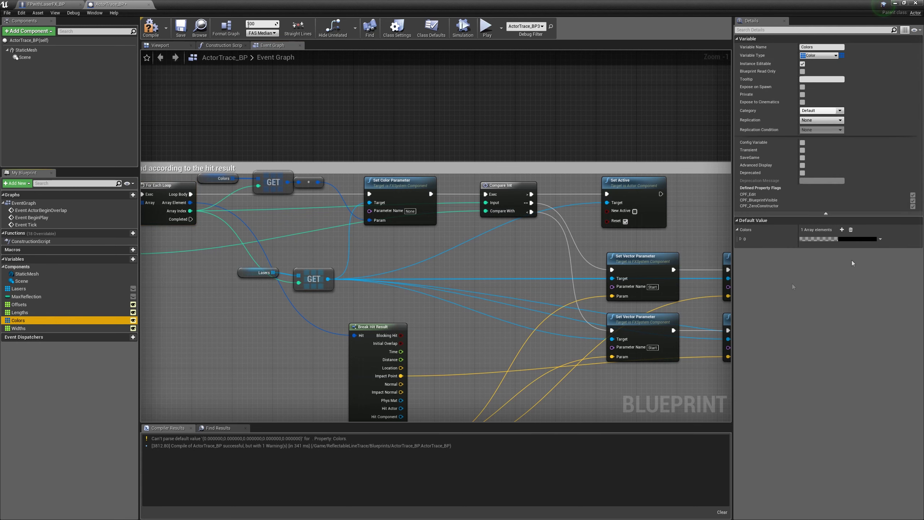
click(842, 229)
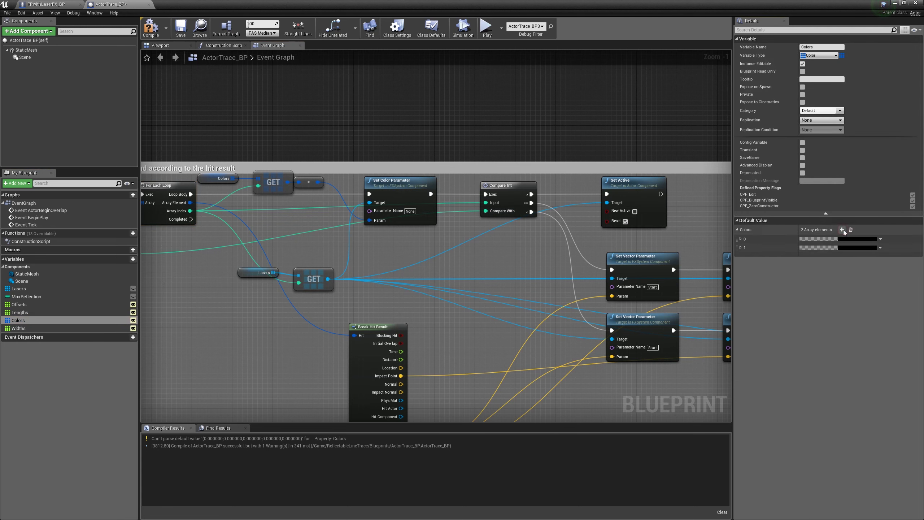
click(842, 229)
click(843, 229)
click(842, 230)
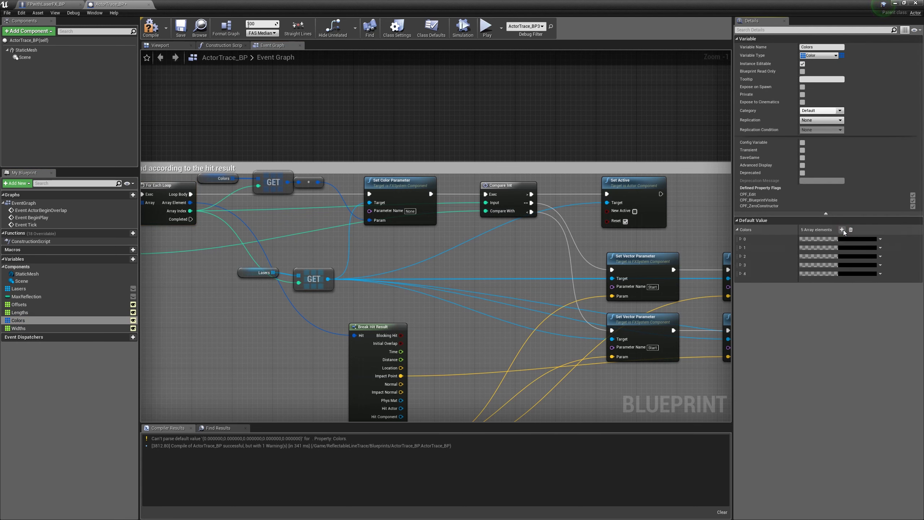
click(842, 229)
Step: Set the first Colors entry to blue and the second to red
click(850, 239)
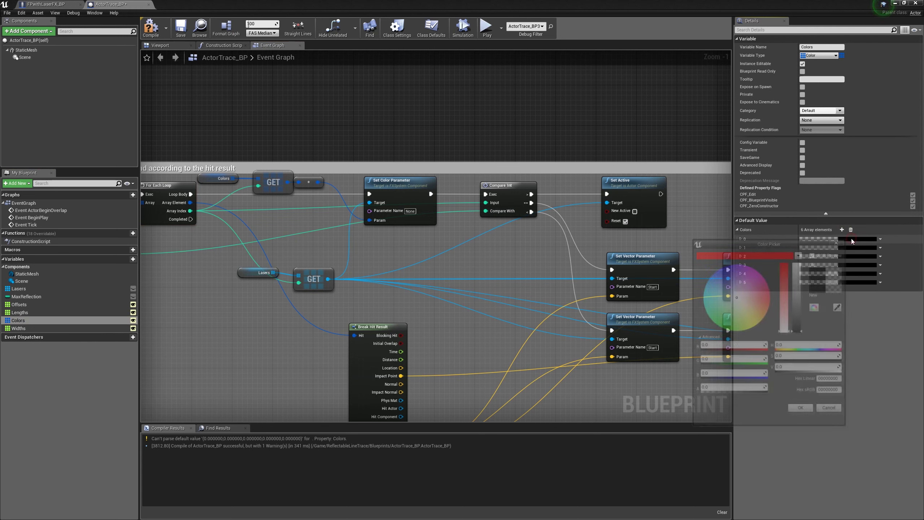
drag(762, 298, 711, 276)
drag(799, 303, 800, 263)
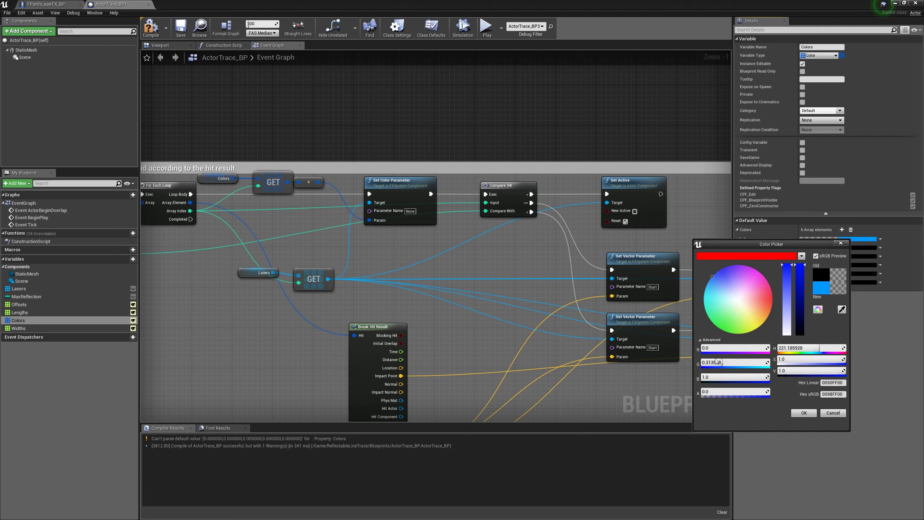
drag(723, 362, 704, 361)
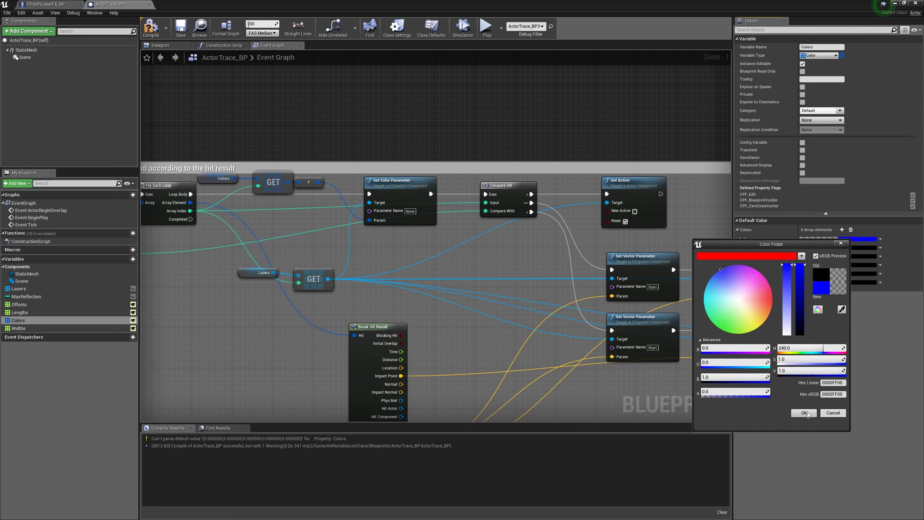
click(804, 413)
click(856, 248)
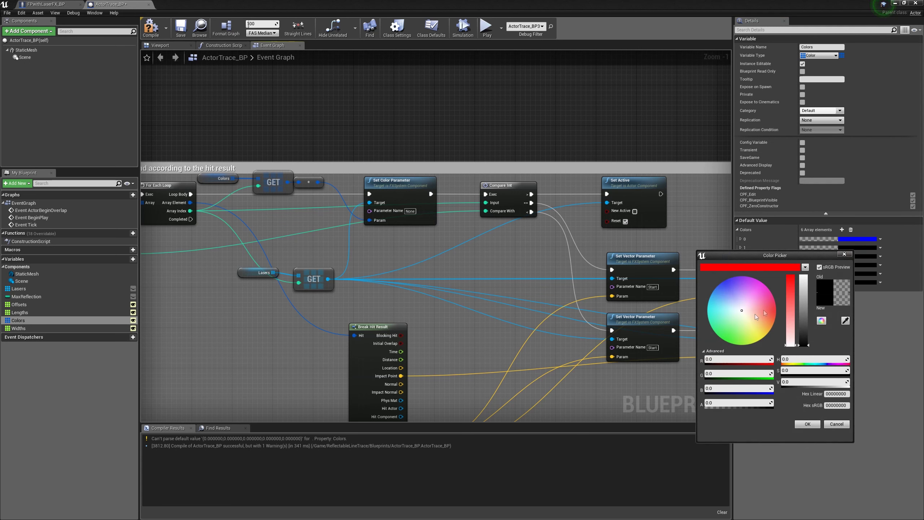
drag(789, 298, 784, 254)
drag(803, 292, 800, 246)
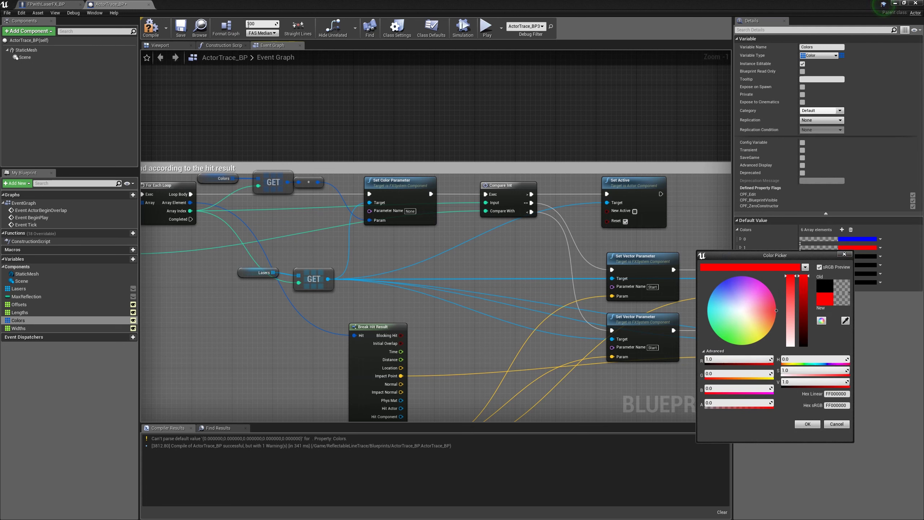
click(807, 424)
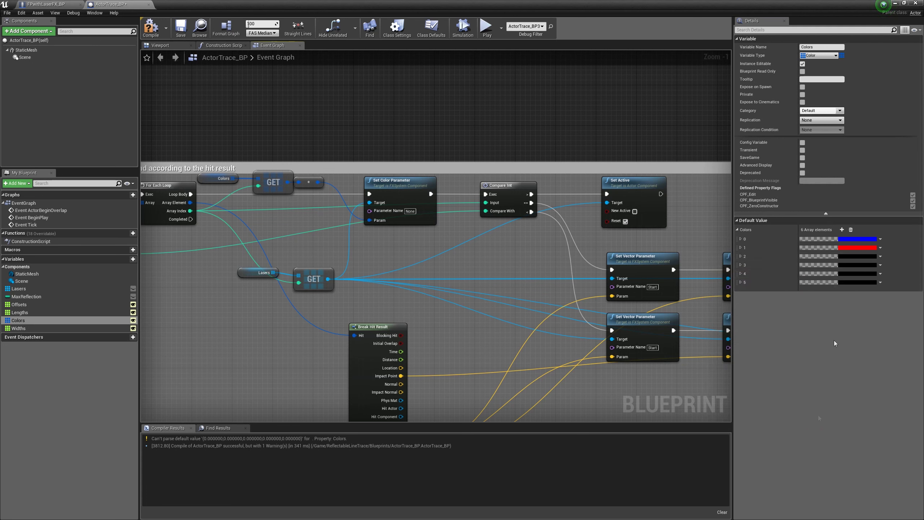
Step: Set the third Colors entry to green and the fourth to yellow
click(848, 255)
drag(749, 319, 752, 350)
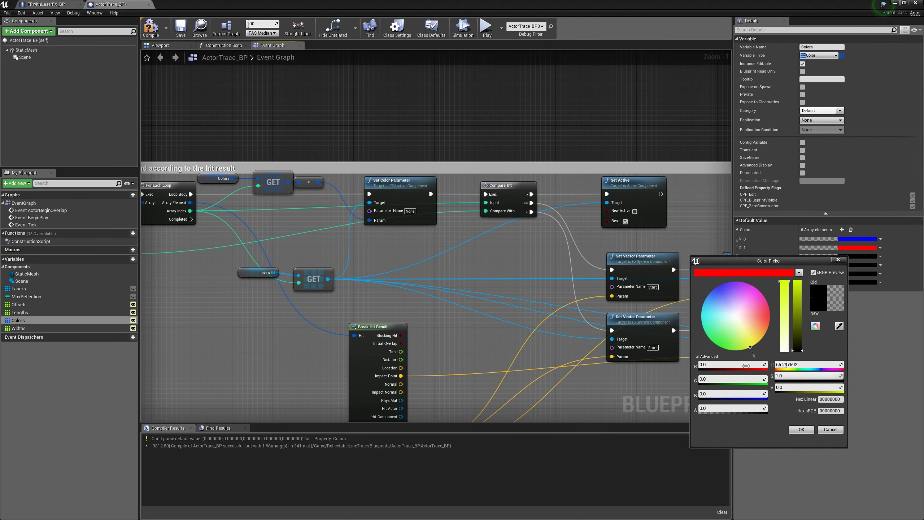
drag(797, 329, 797, 281)
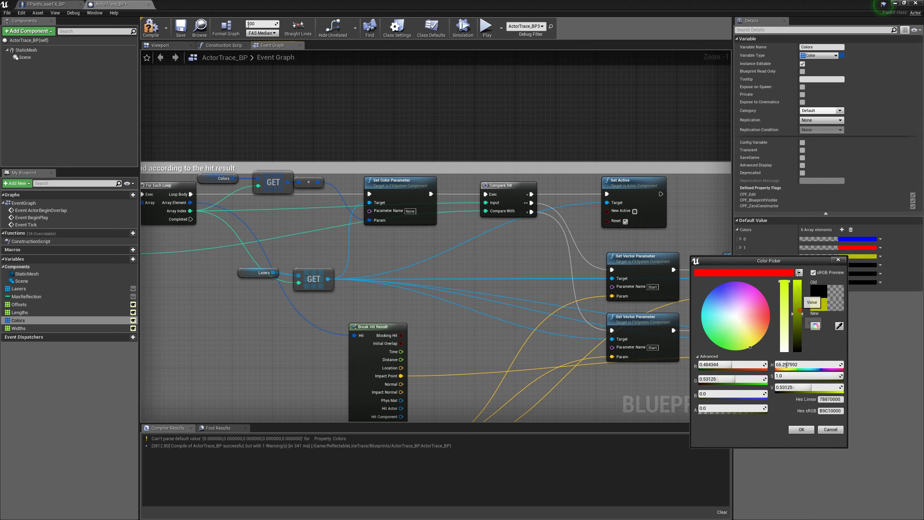
drag(726, 361, 703, 362)
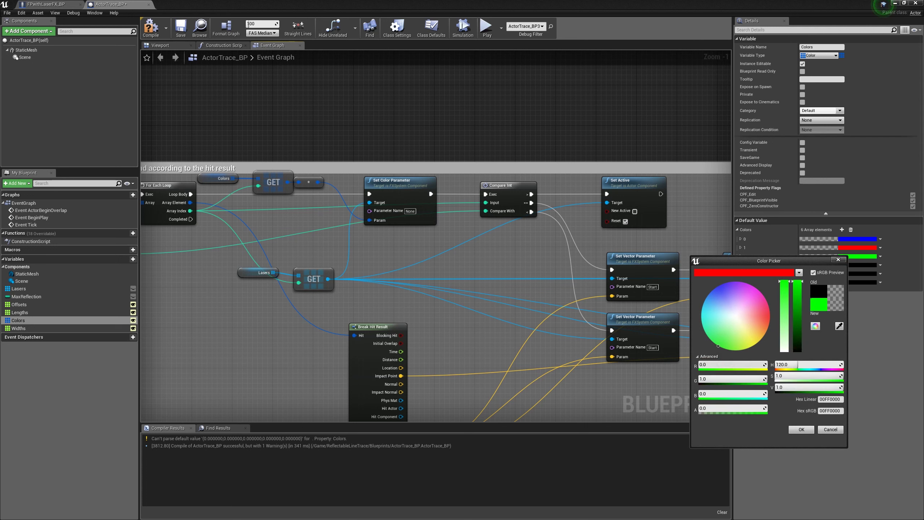
click(801, 429)
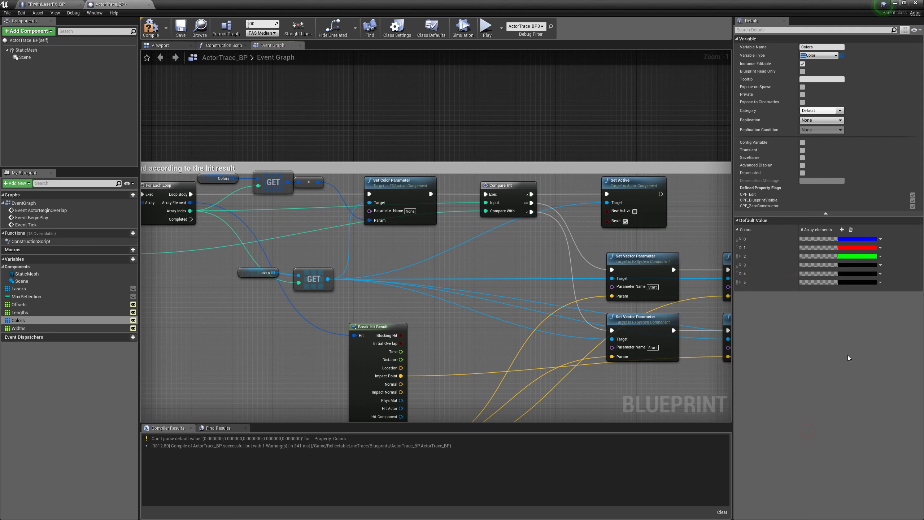
click(863, 264)
drag(762, 340, 772, 360)
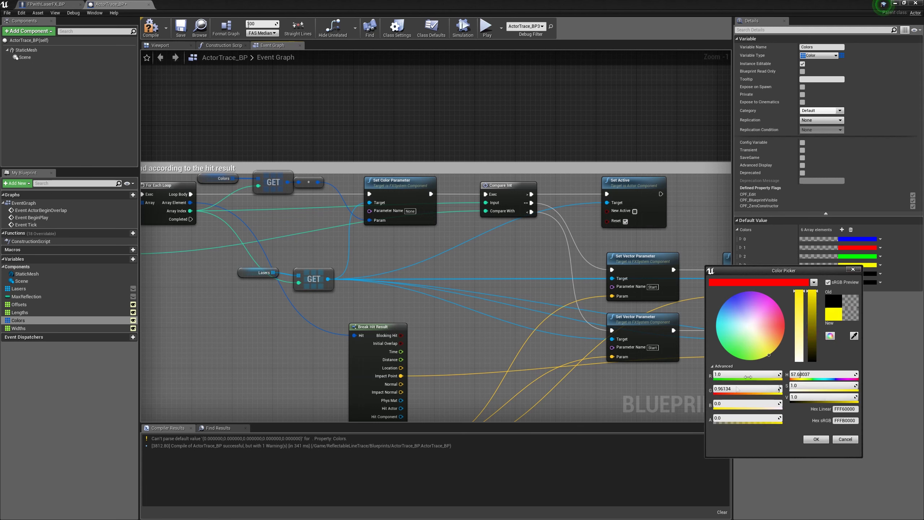
drag(780, 389, 800, 389)
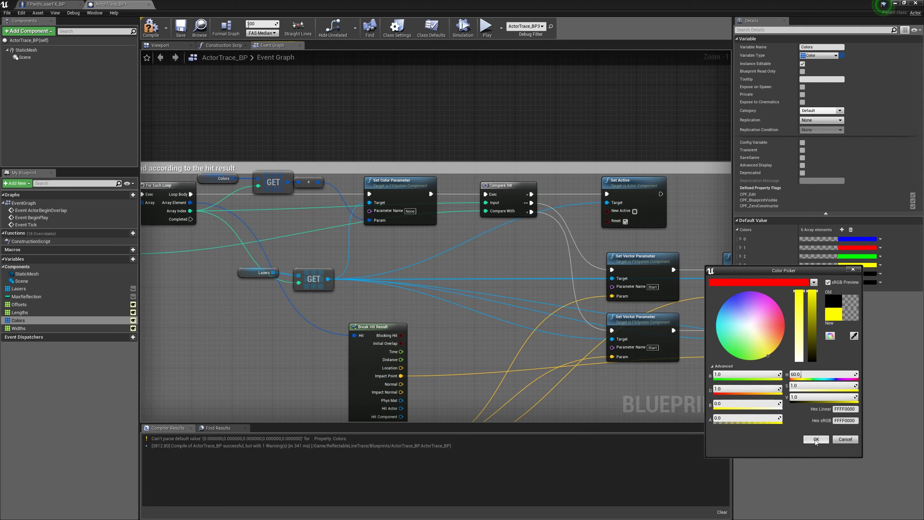
click(816, 439)
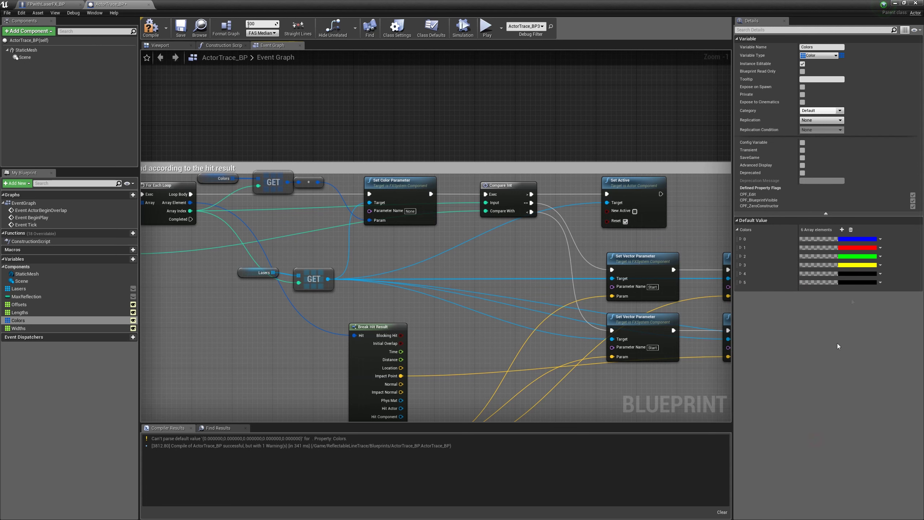
Step: Set the fifth Colors entry to magenta and the sixth to dark grey
click(859, 273)
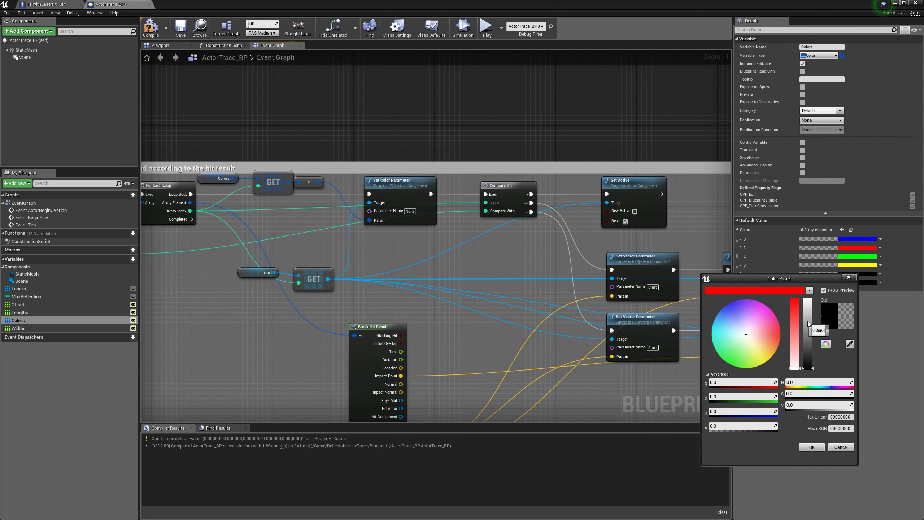
mouse_move(807, 323)
mouse_down()
mouse_move(778, 320)
mouse_move(808, 299)
mouse_up()
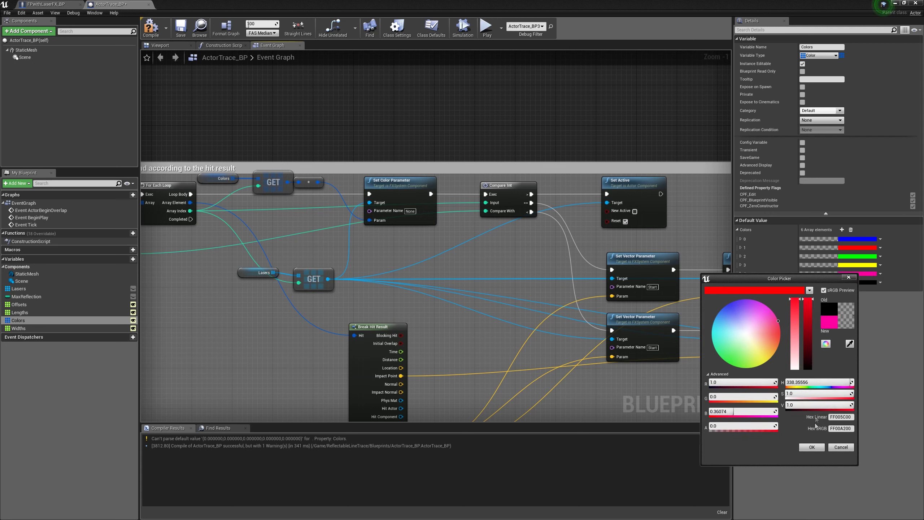
click(821, 447)
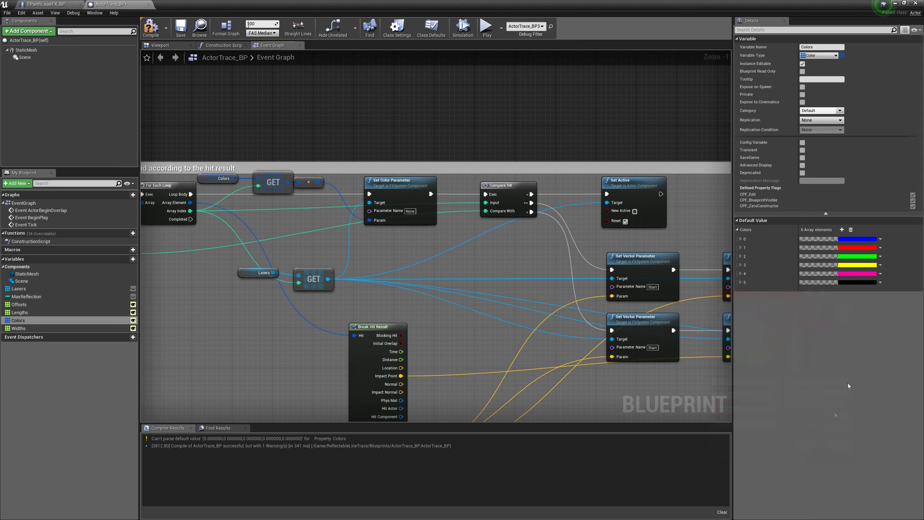
click(862, 284)
click(737, 358)
mouse_move(734, 373)
mouse_down()
mouse_move(714, 355)
mouse_move(783, 381)
mouse_up()
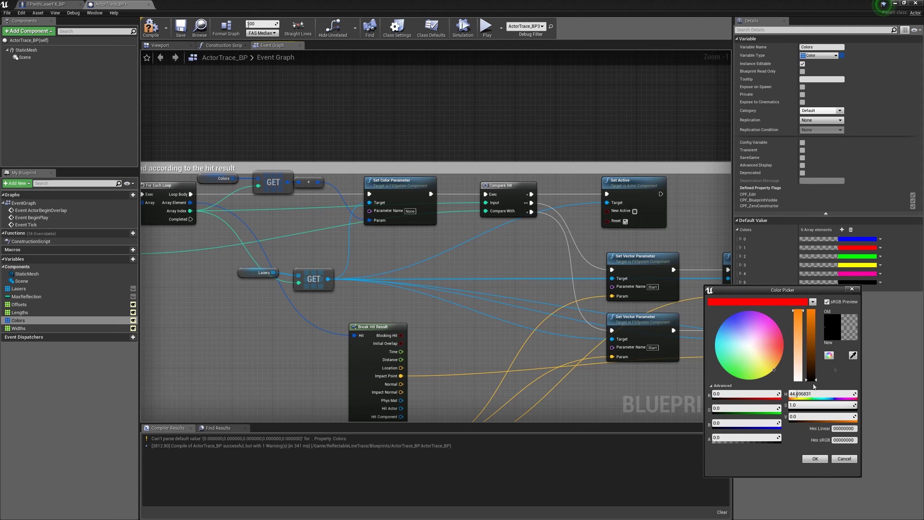
drag(813, 345, 814, 269)
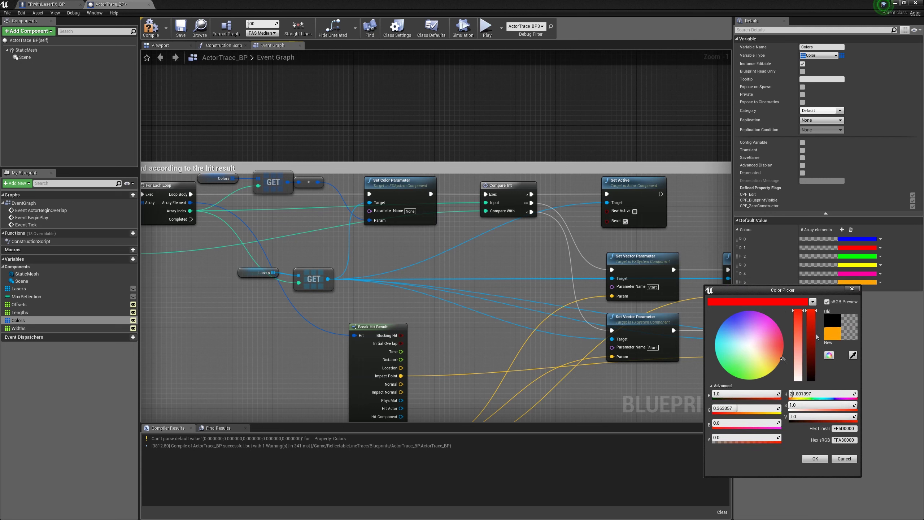
mouse_move(775, 359)
mouse_down()
mouse_move(774, 378)
mouse_move(755, 349)
mouse_move(737, 349)
mouse_move(759, 329)
mouse_move(802, 393)
mouse_up()
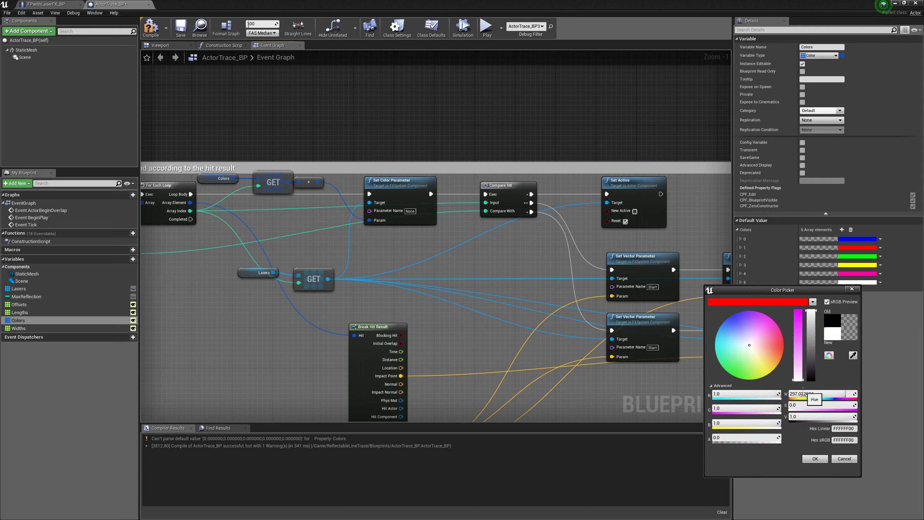
drag(814, 362, 814, 366)
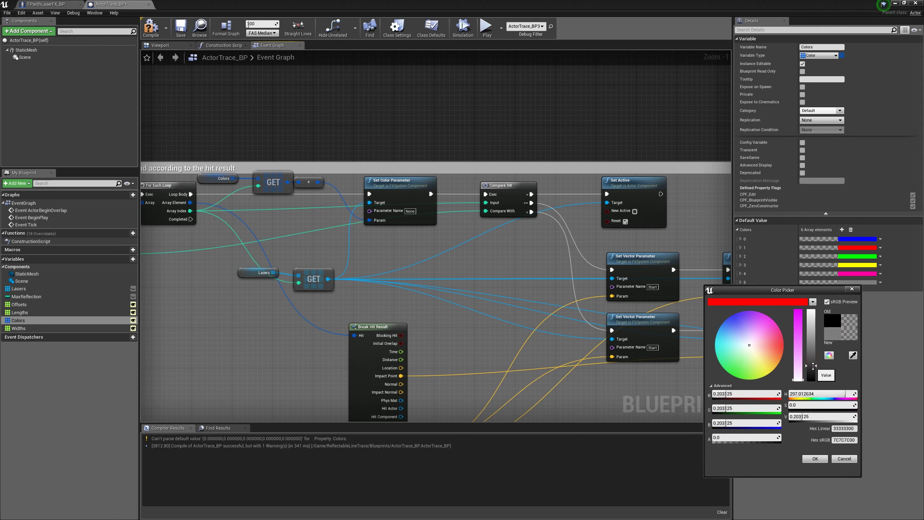
click(815, 458)
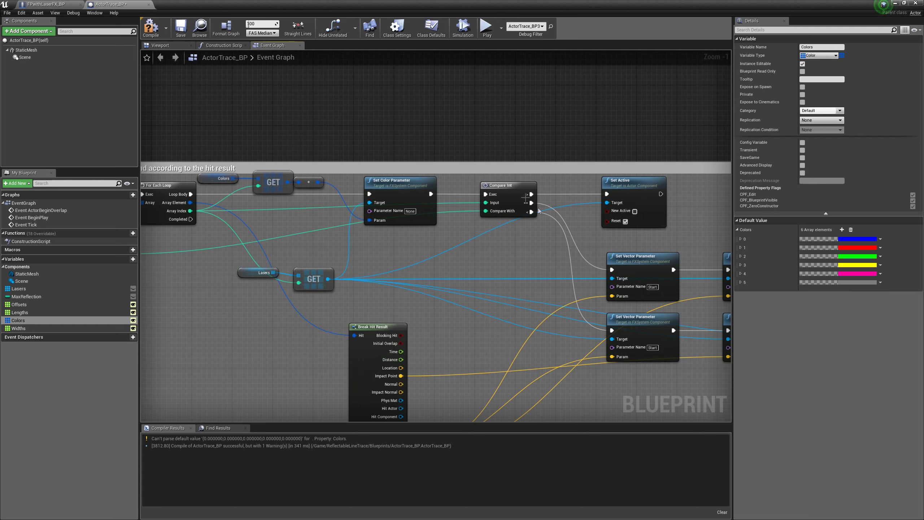
Step: Add a Widths getter with a GET node indexed by the loop's Array Index
click(504, 187)
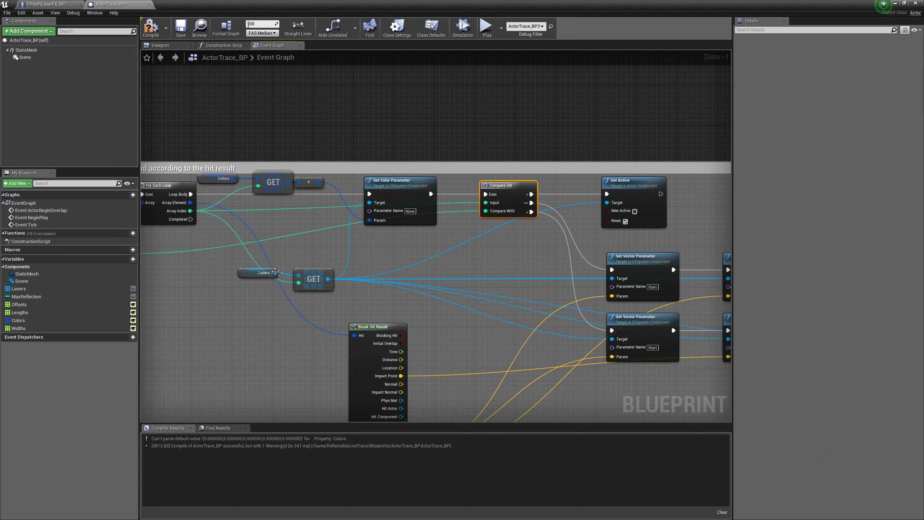
click(20, 328)
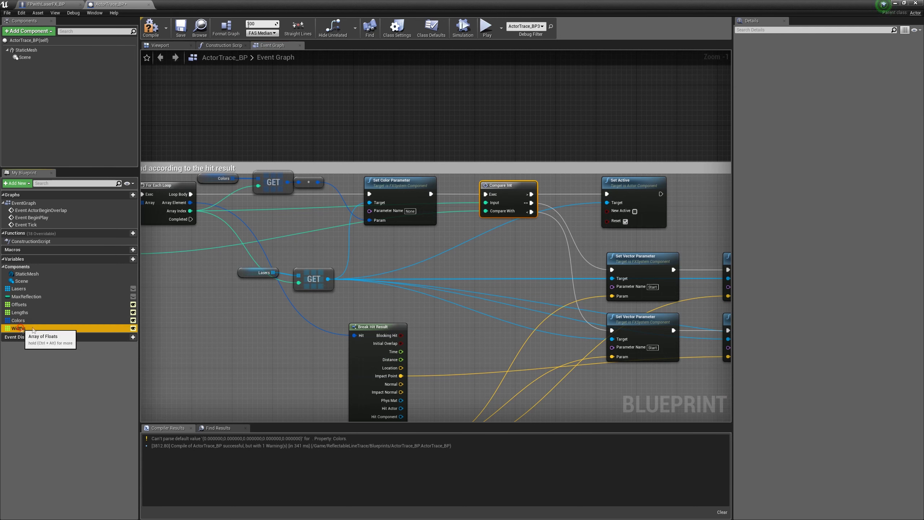
drag(19, 328, 210, 243)
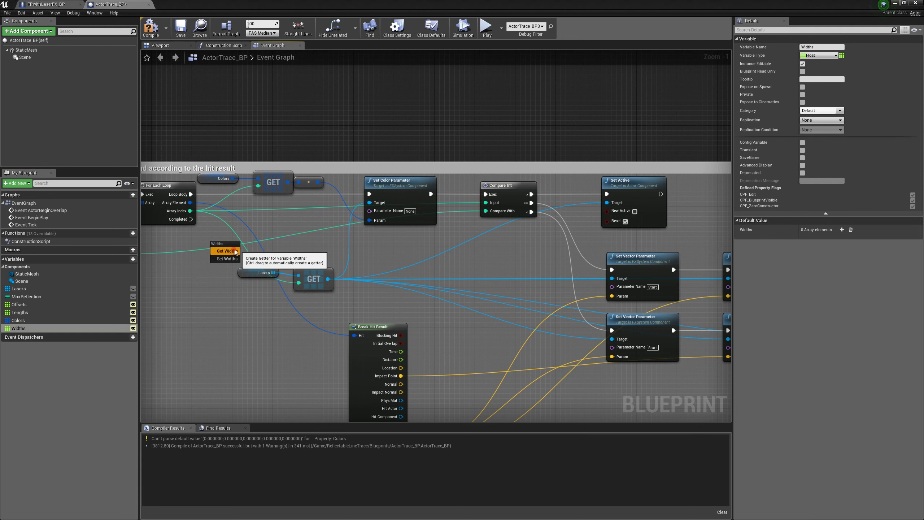
click(226, 251)
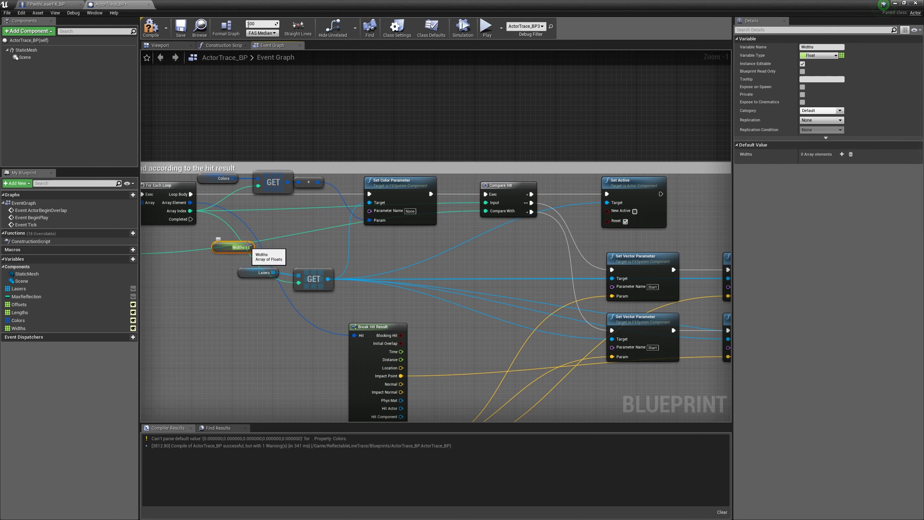
drag(248, 247, 280, 221)
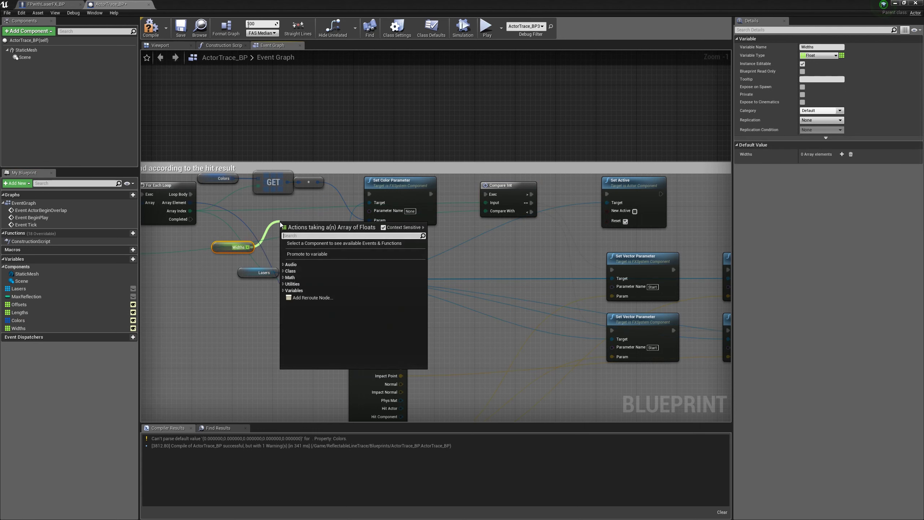
text(get)
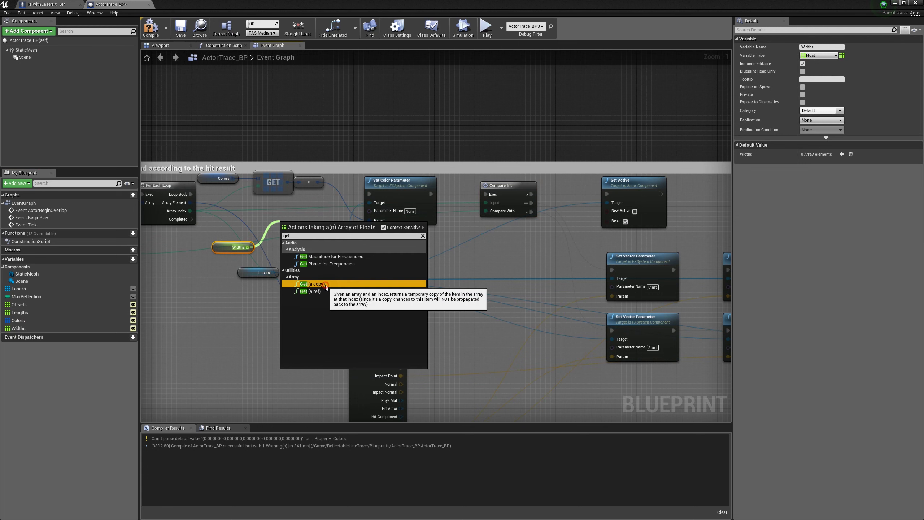
click(312, 284)
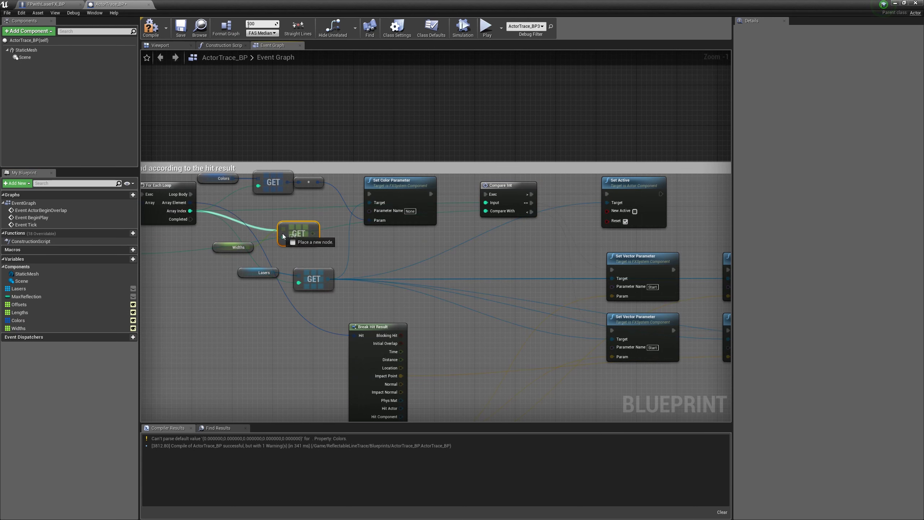
mouse_move(190, 211)
mouse_down()
mouse_move(284, 237)
mouse_move(236, 230)
mouse_up()
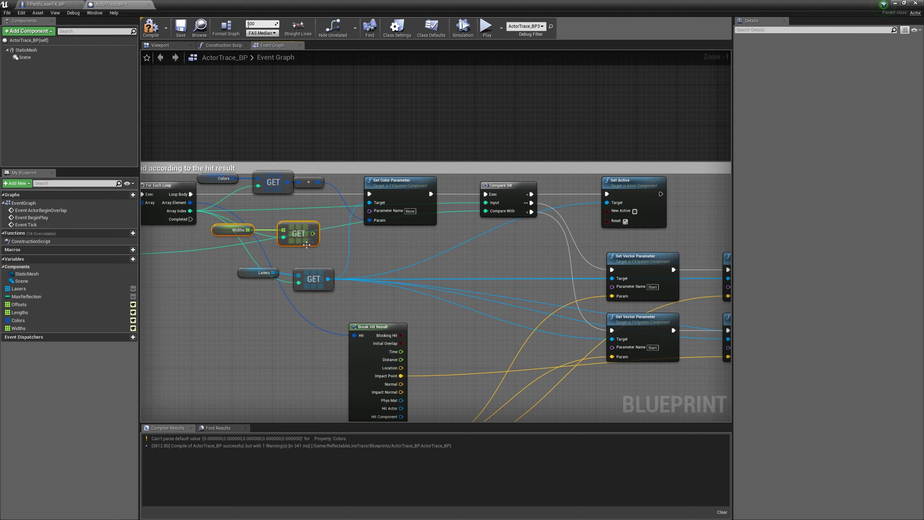
Step: Shift the comment box and its nodes right and widen the box
scroll(463, 241, down, 1)
right_drag(464, 240, 219, 256)
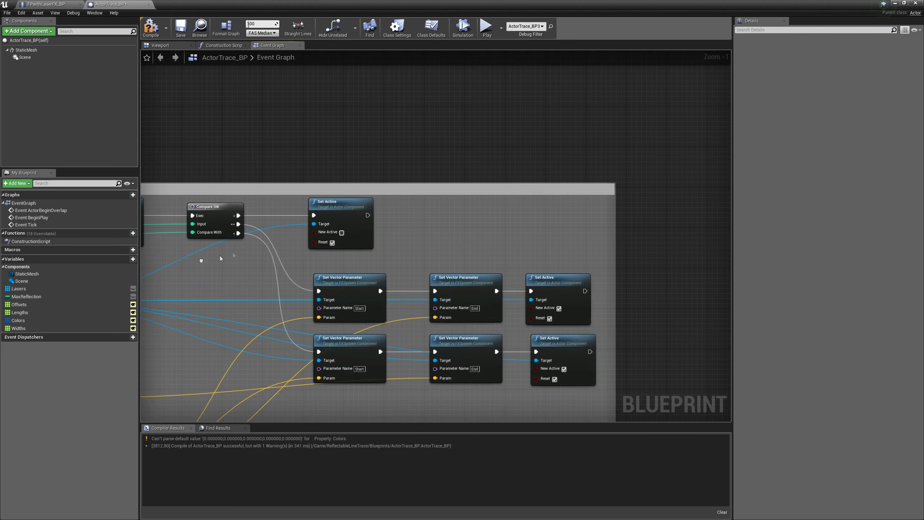
scroll(220, 256, down, 2)
drag(269, 249, 216, 206)
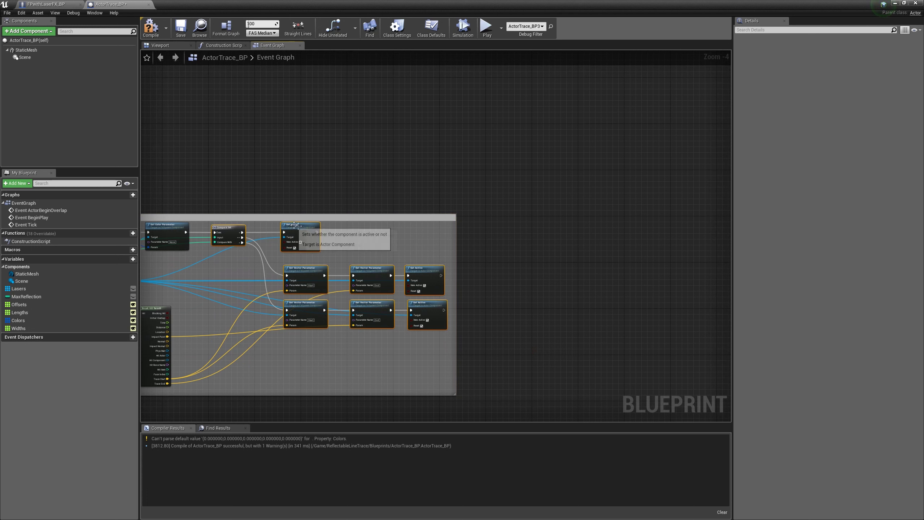
drag(316, 231, 517, 233)
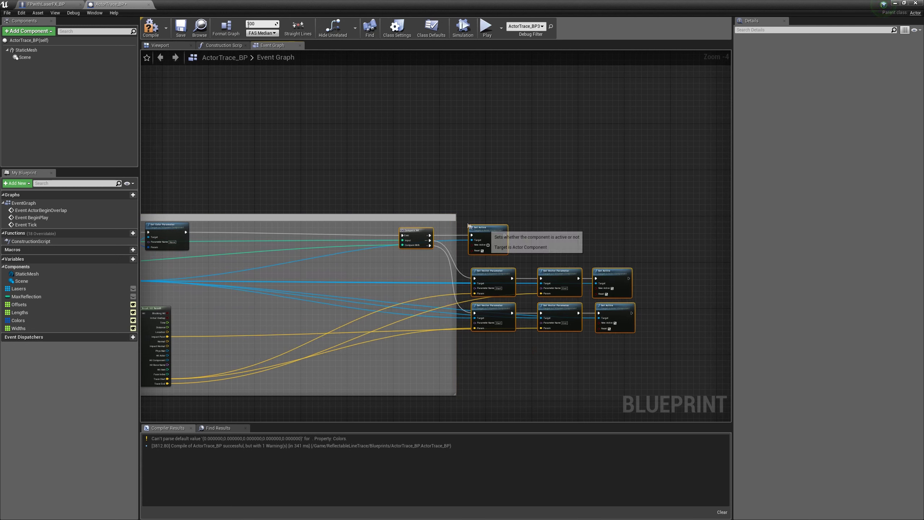
drag(455, 221, 659, 221)
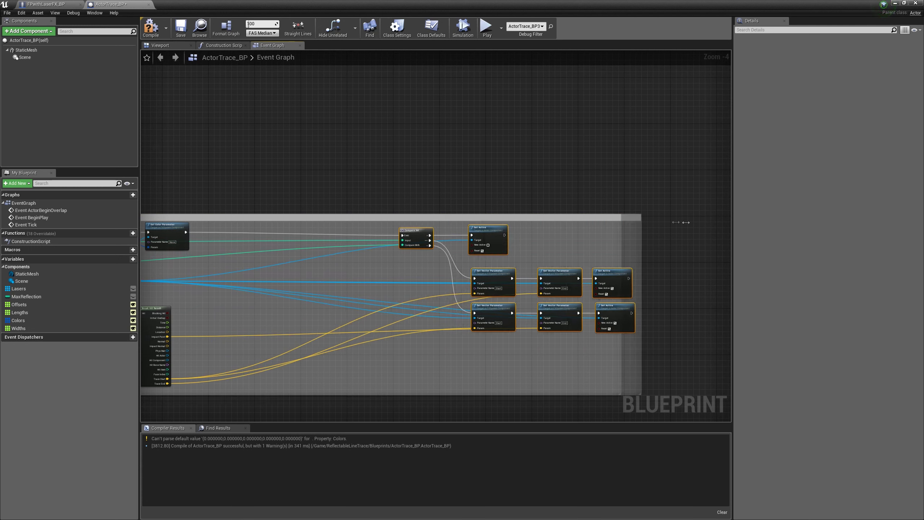
right_drag(385, 163, 556, 146)
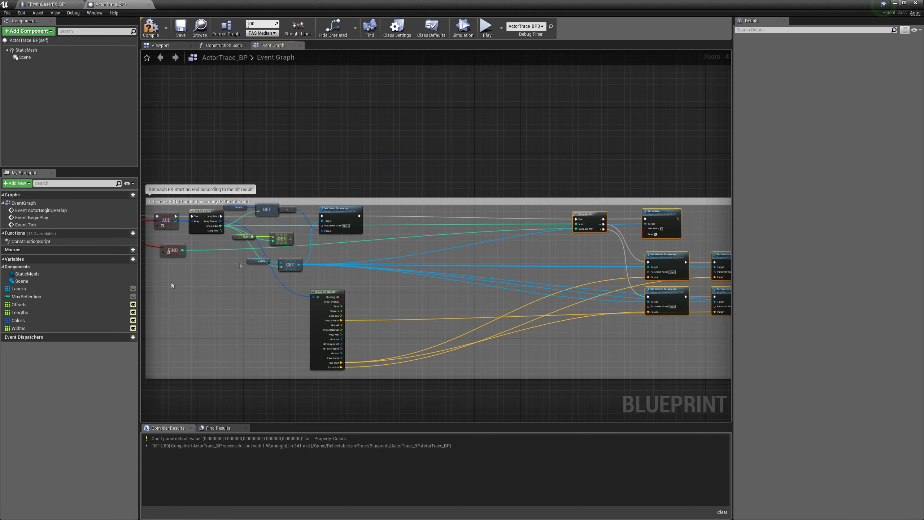
Step: Shrink the comment box around the right-hand nodes and move Break Hit Result inside
right_drag(168, 289, 195, 288)
drag(175, 281, 620, 283)
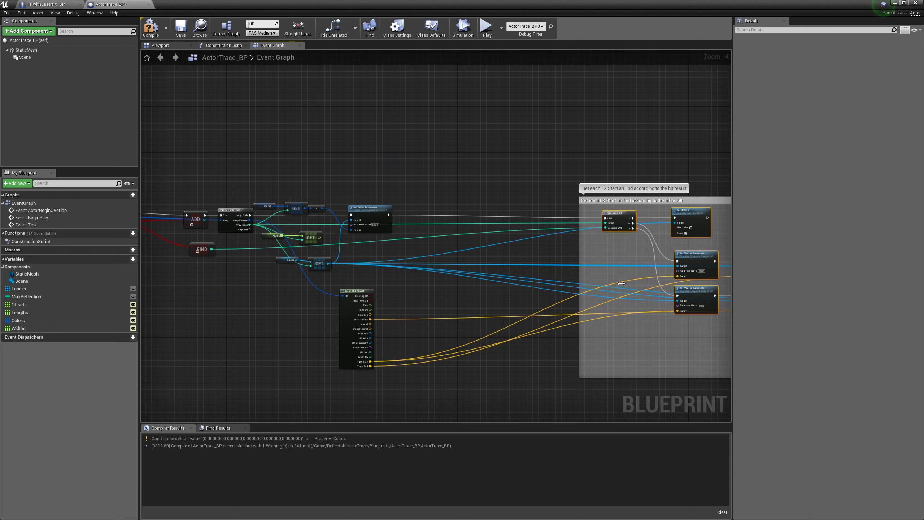
drag(621, 283, 627, 283)
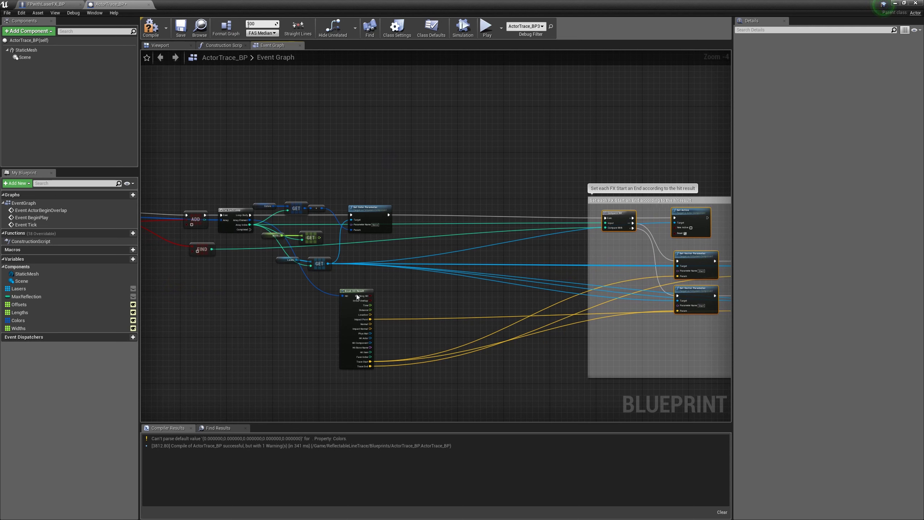
drag(356, 295, 628, 277)
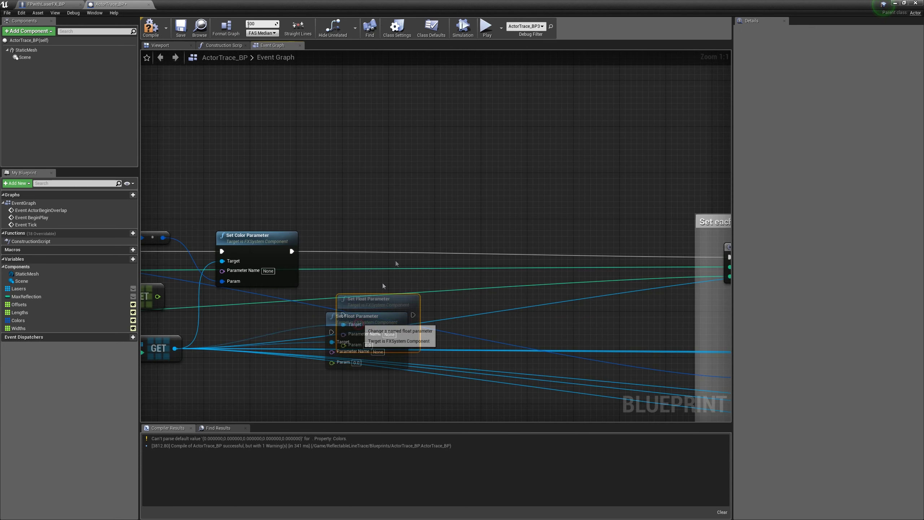
Step: Place Set Float Parameter after Set Color Parameter in the execution chain
drag(362, 315, 436, 234)
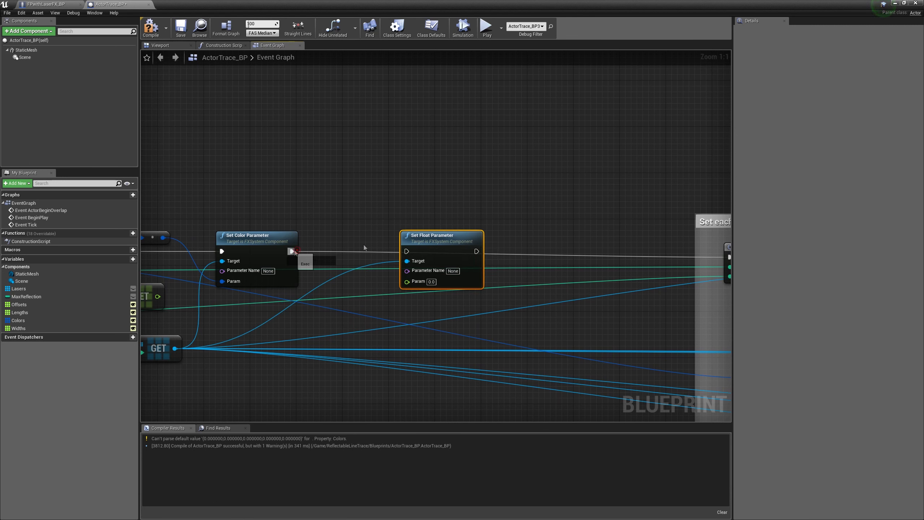
ctrl+drag(364, 248, 477, 251)
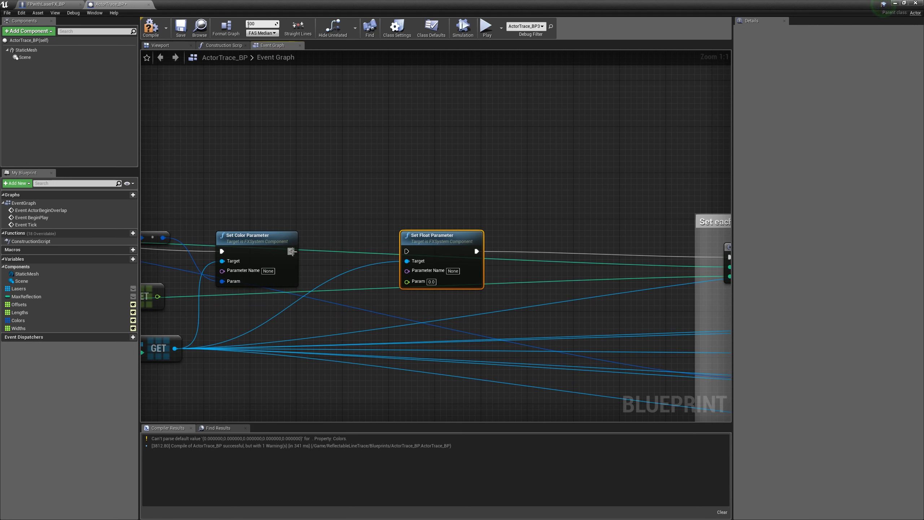
mouse_move(291, 251)
mouse_down()
mouse_move(408, 251)
mouse_move(534, 231)
mouse_up()
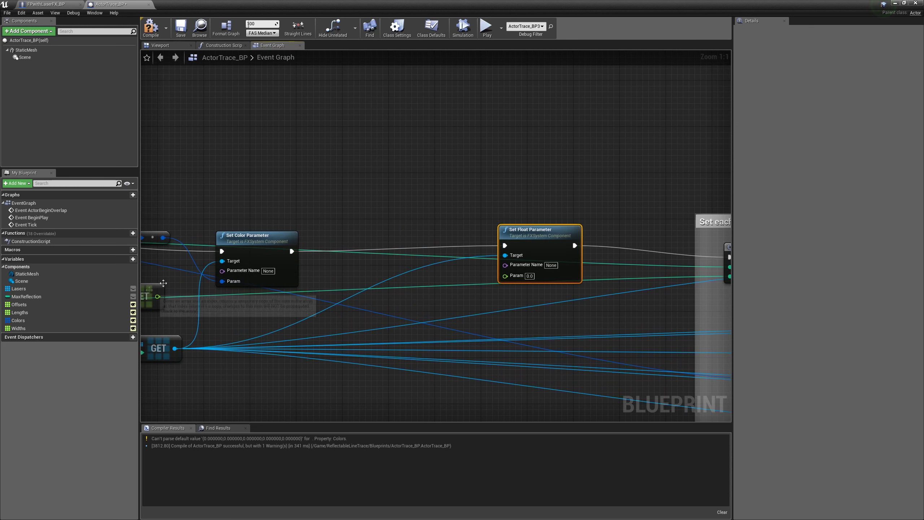
Step: Feed the Widths GET node into Set Float Parameter and name its parameter Width
right_drag(180, 307, 294, 307)
click(263, 289)
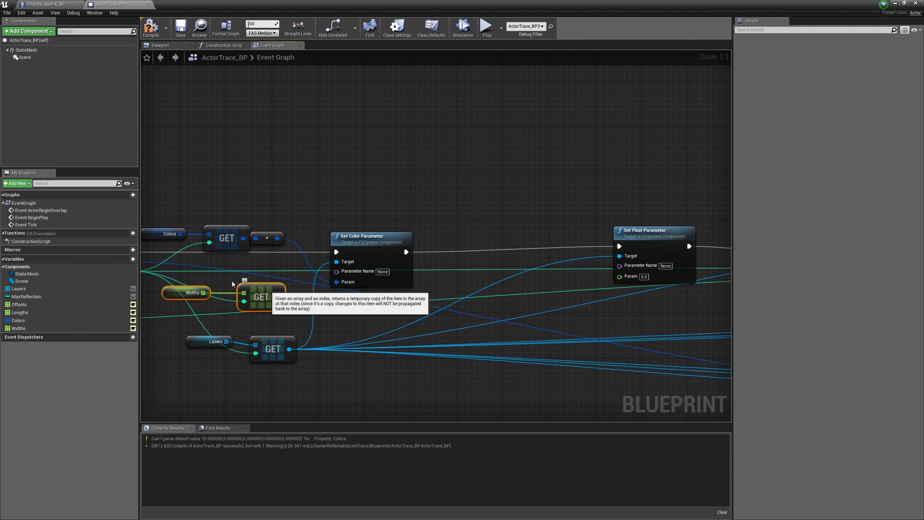
drag(262, 288, 619, 277)
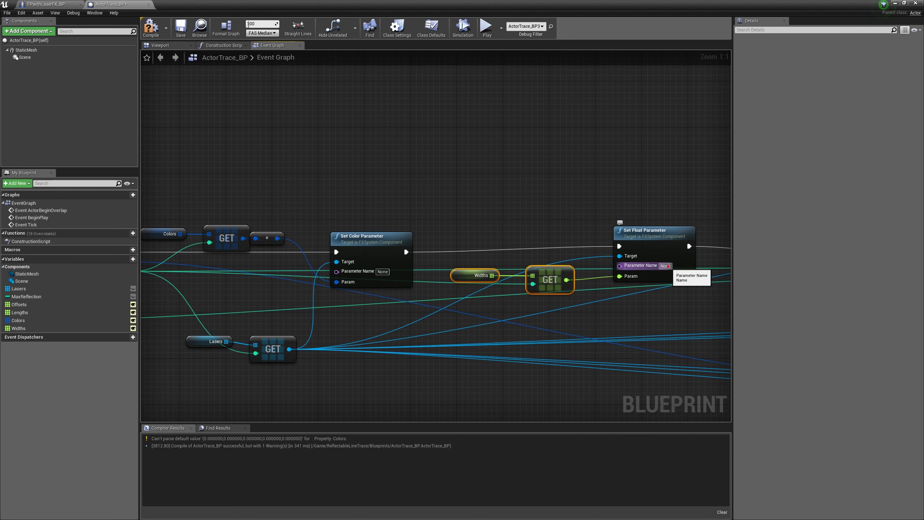
text(Width)
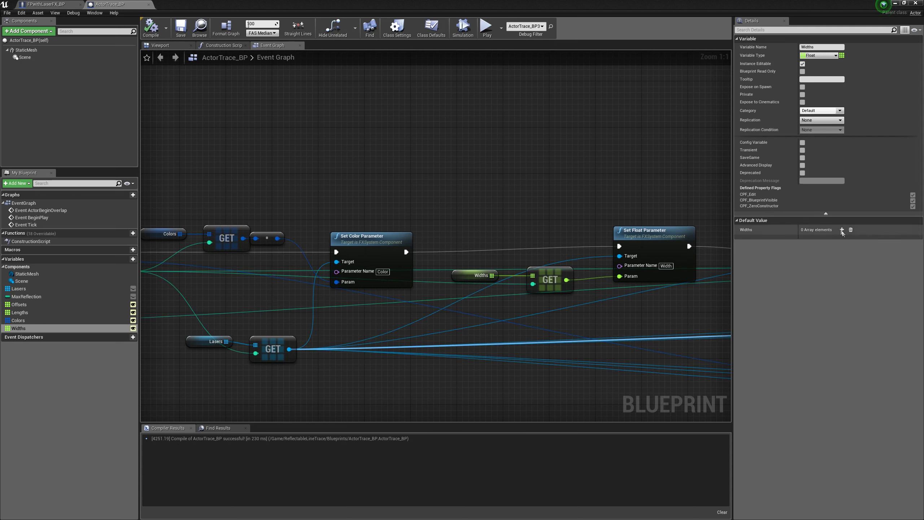
Step: Give Widths six default entries of 40.0 and compile ActorTrace_BP
click(841, 229)
click(841, 230)
click(841, 230)
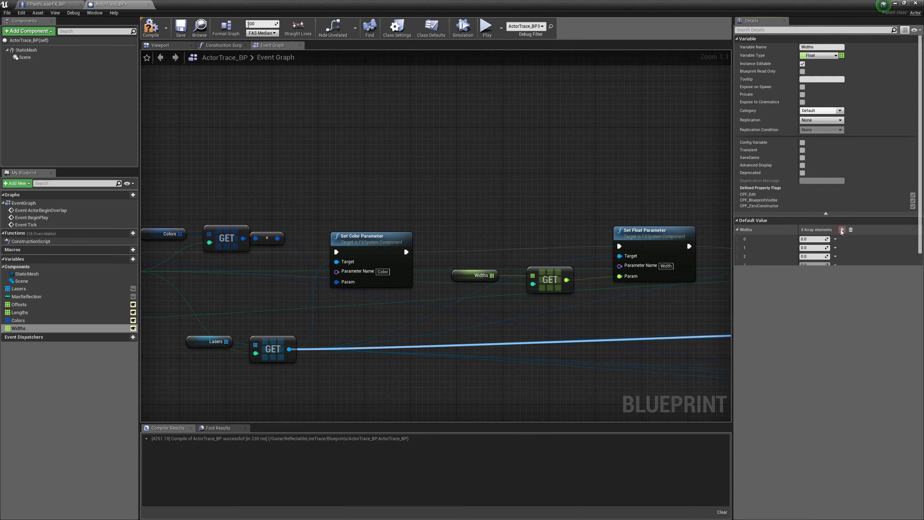
click(840, 229)
click(841, 229)
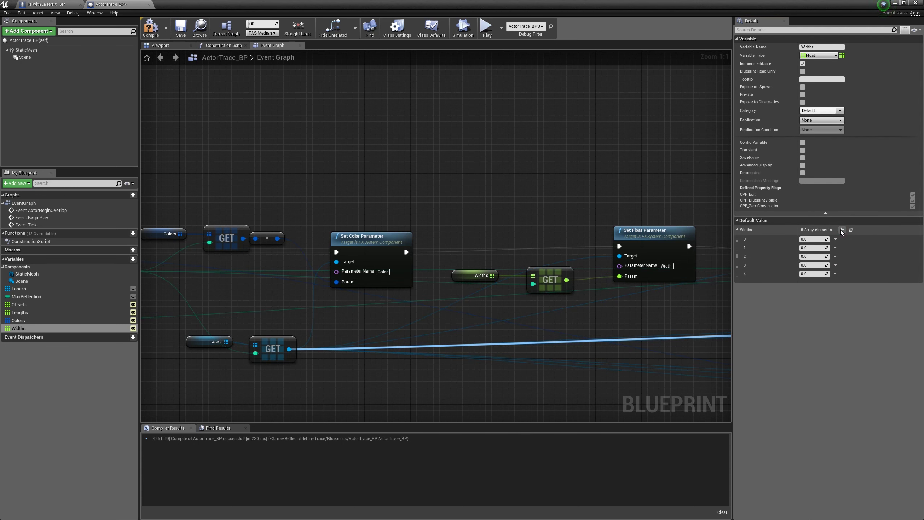
click(841, 230)
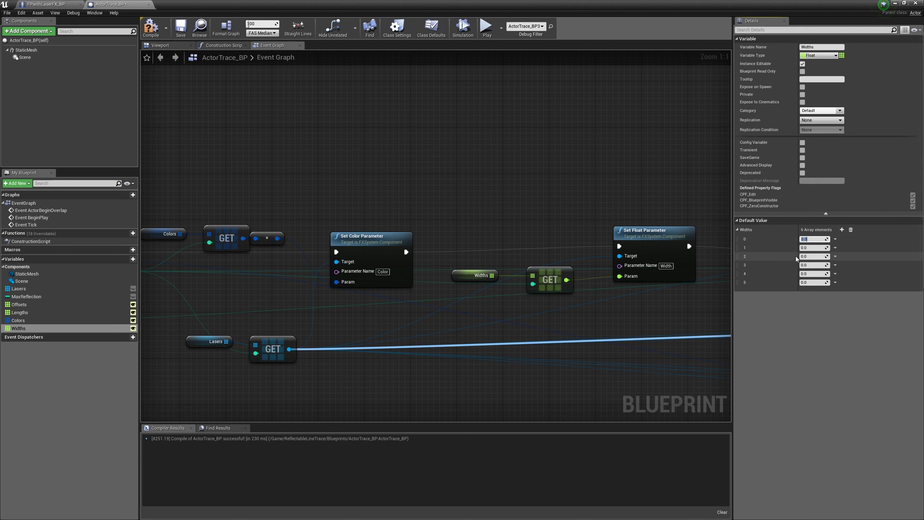
text(40.)
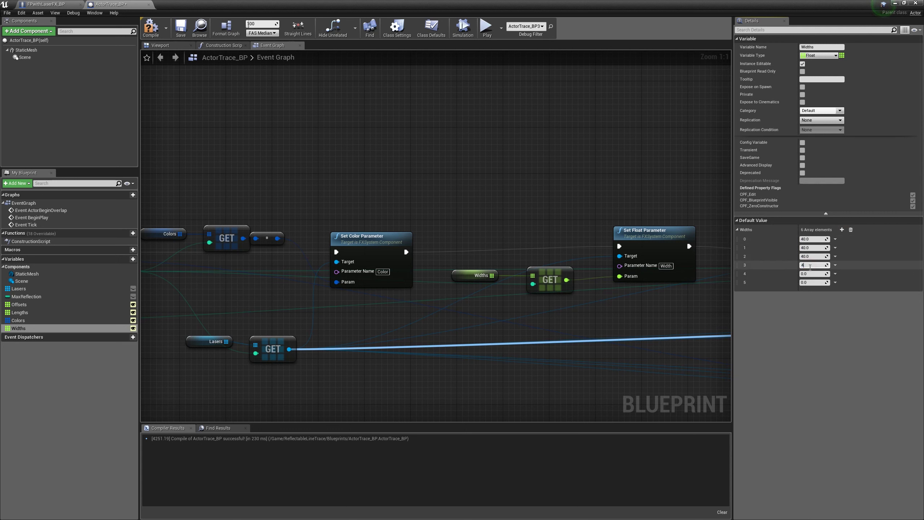
text(0)
key(Return)
text(40)
key(Return)
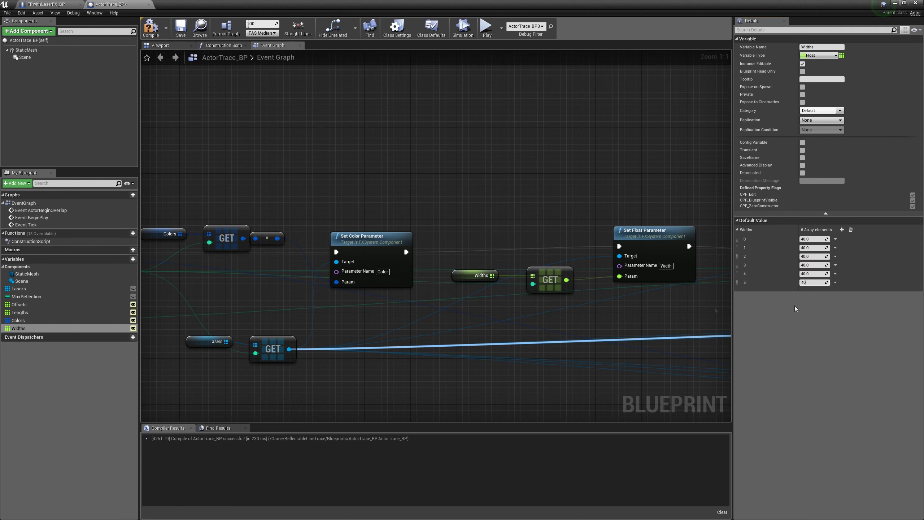
click(149, 33)
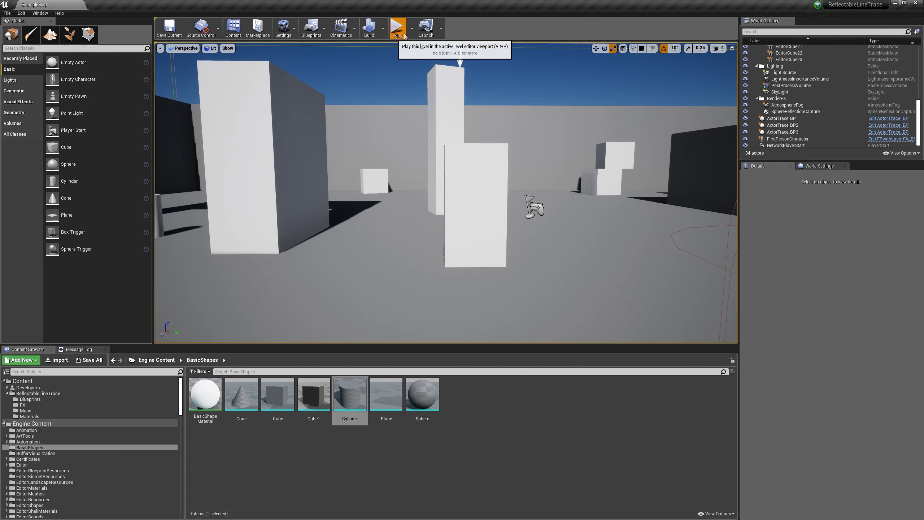
Step: Play the level, step forward, then eject and fly the camera over the lasers
click(397, 27)
key(w)
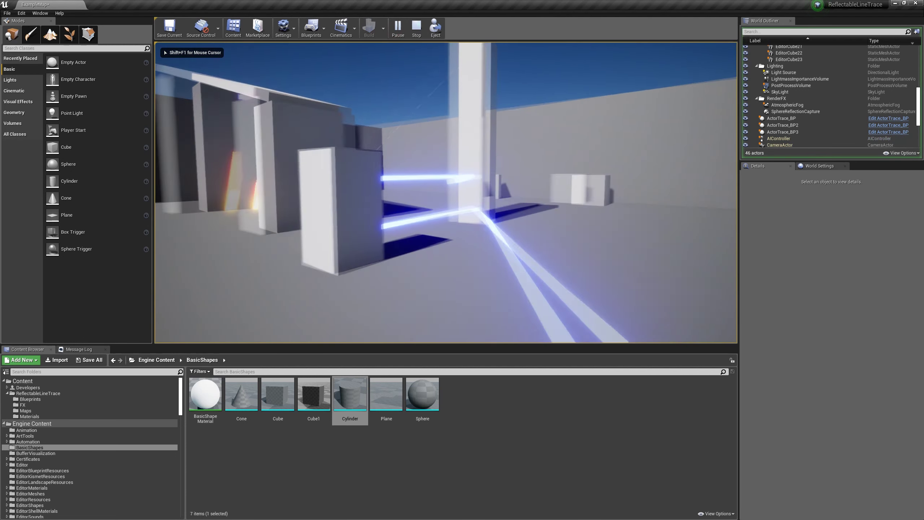
key(F8)
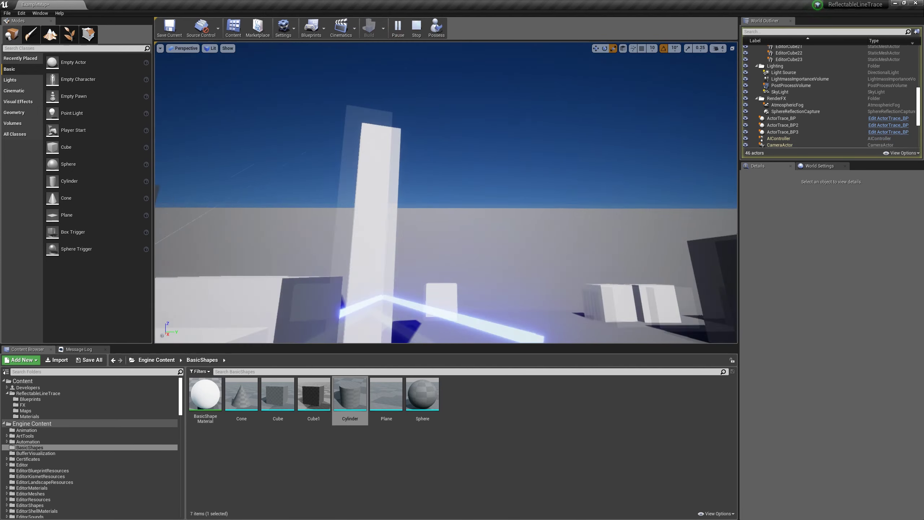
right_drag(446, 192, 446, 255)
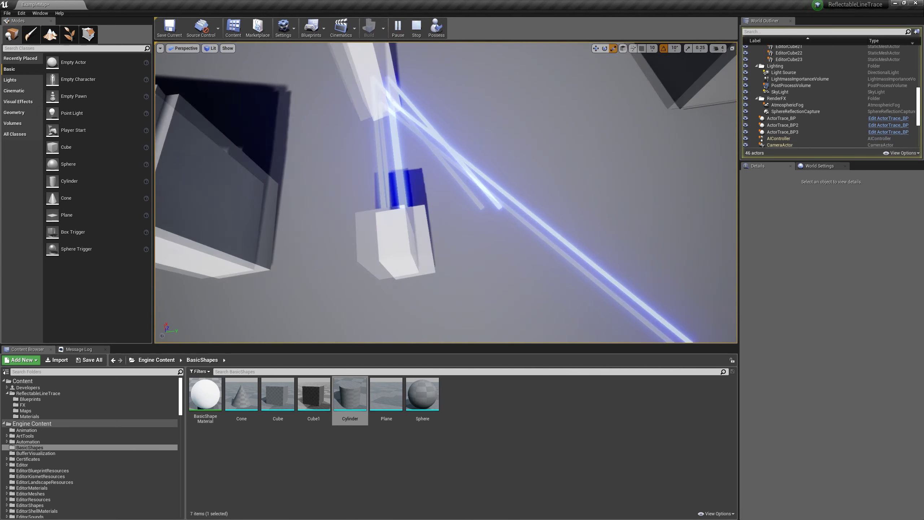
scroll(446, 192, down, 3)
scroll(446, 192, down, 2)
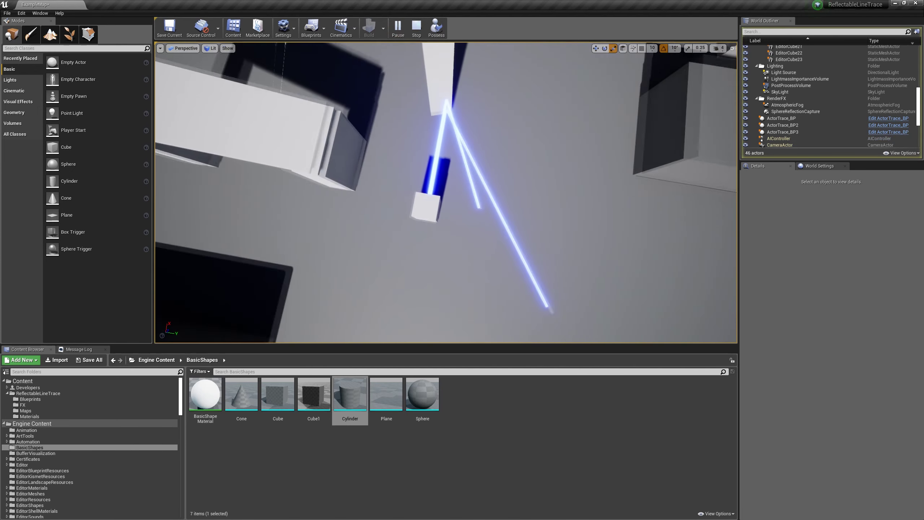
scroll(446, 193, down, 3)
scroll(446, 193, down, 3)
scroll(446, 193, up, 1)
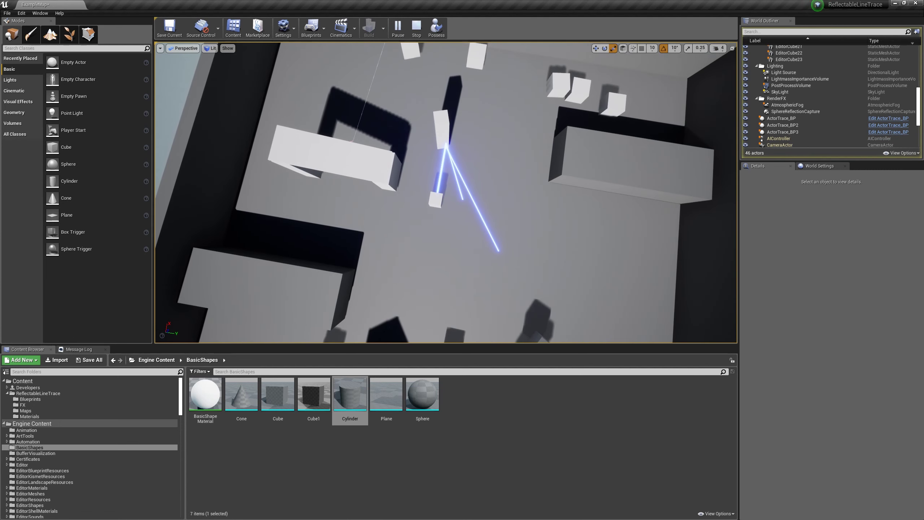
Step: Repossess the player and walk around the room viewing the coloured lasers
click(436, 28)
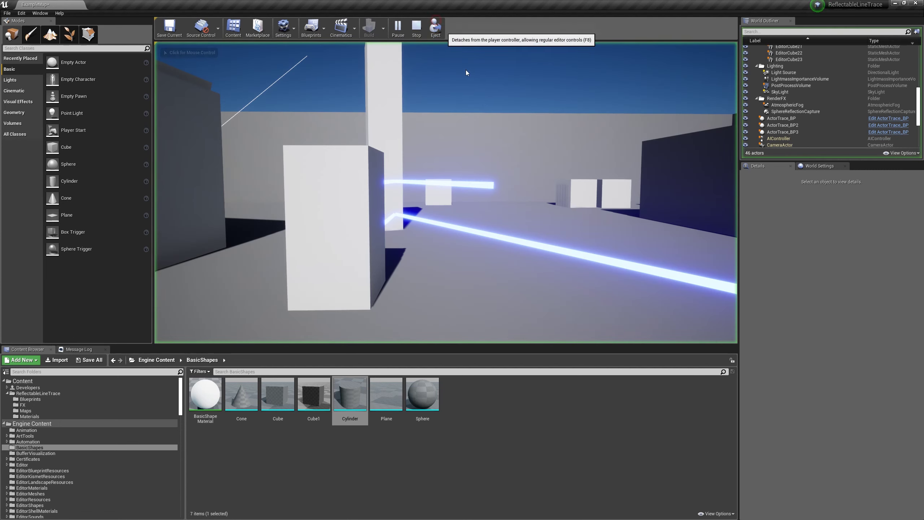
key(a)
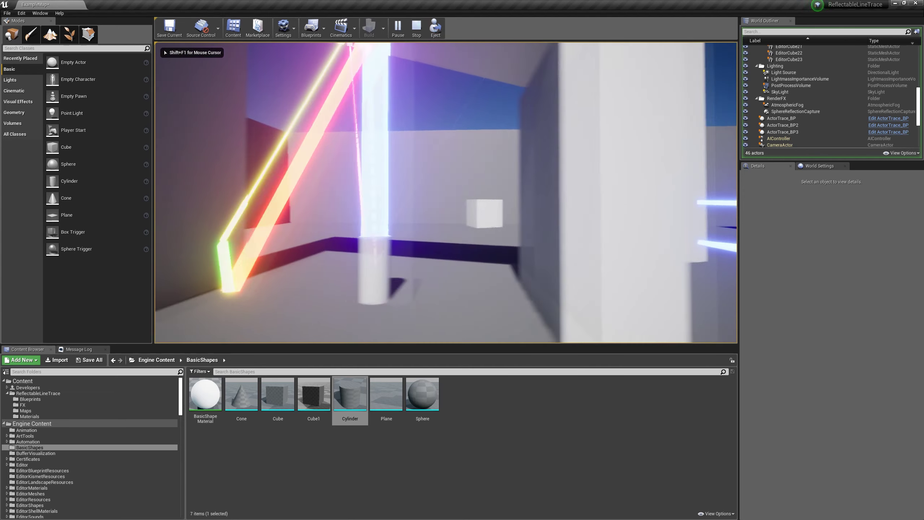
key(w)
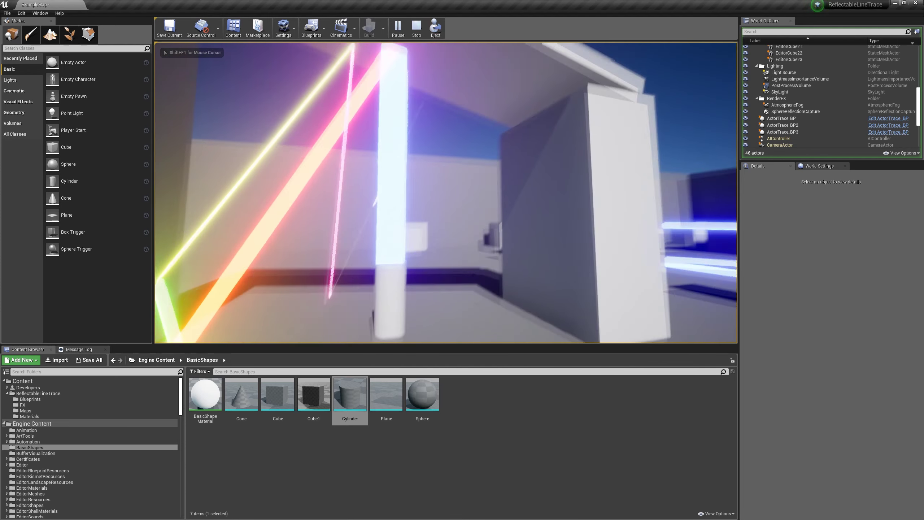
key(w)
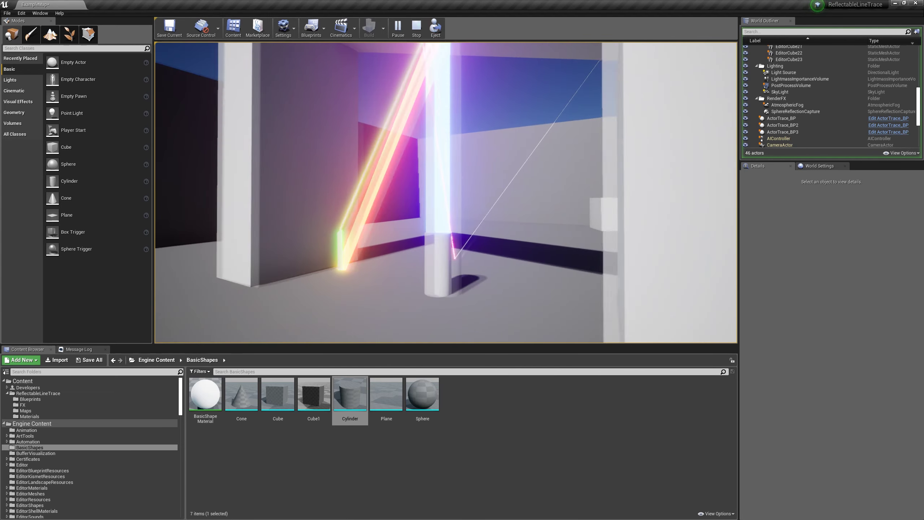
key(s)
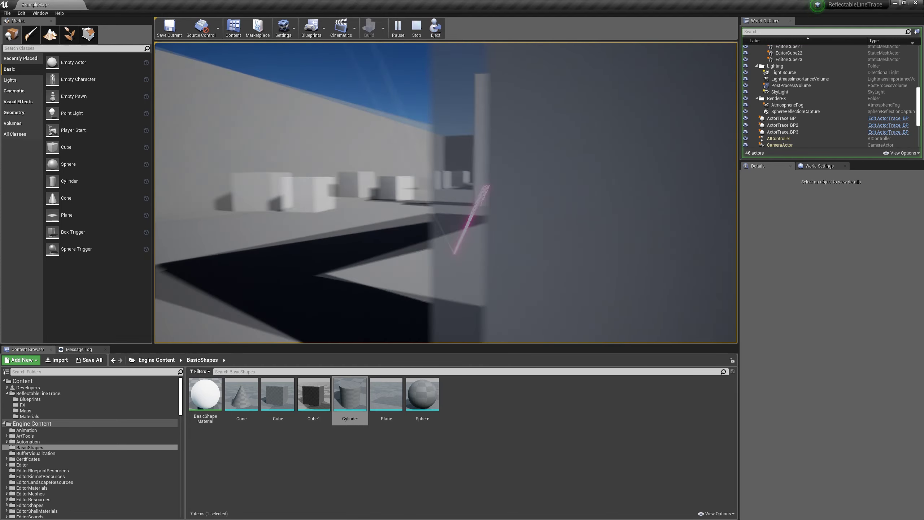